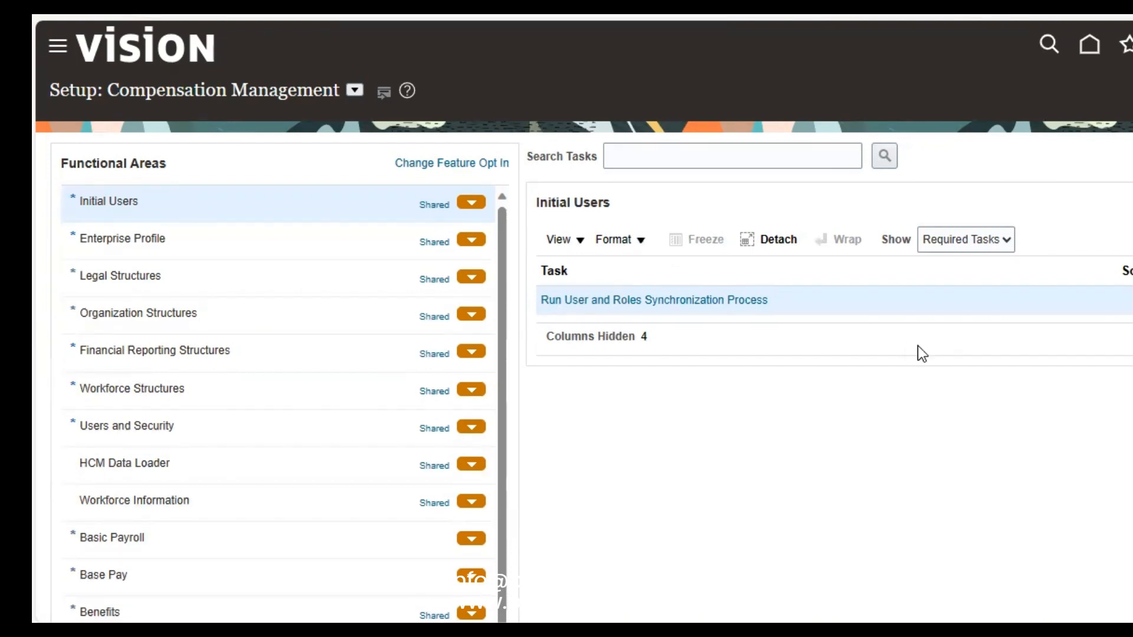
# Step: Search the setup tasks for 'desc' to list the descriptive flexfield tasks
pyautogui.click(744, 149)
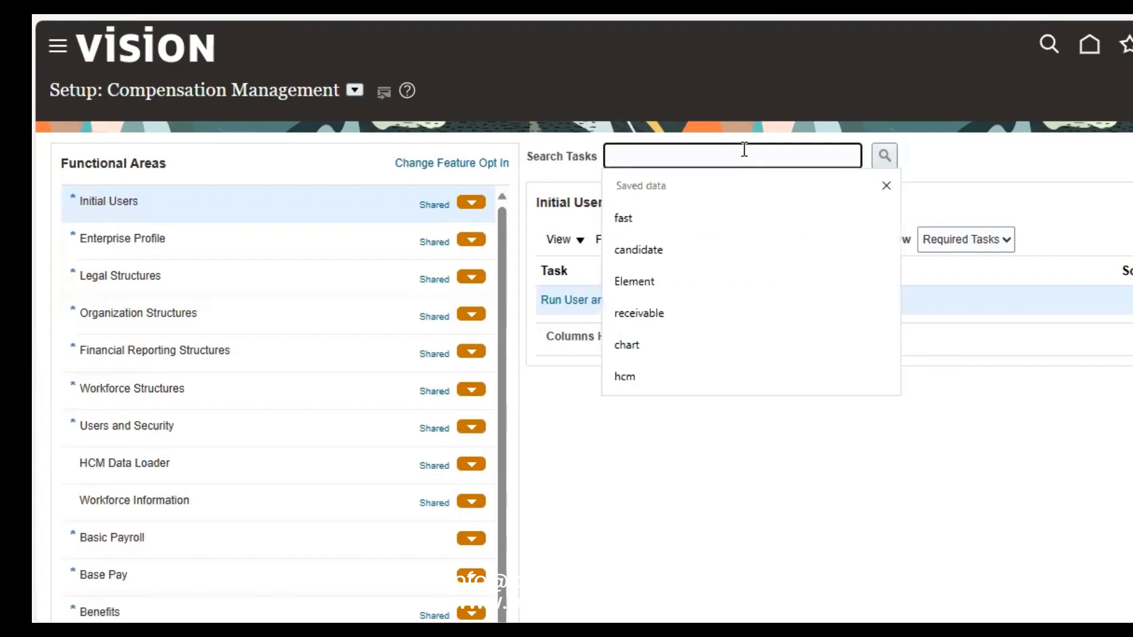
pyautogui.write('desc')
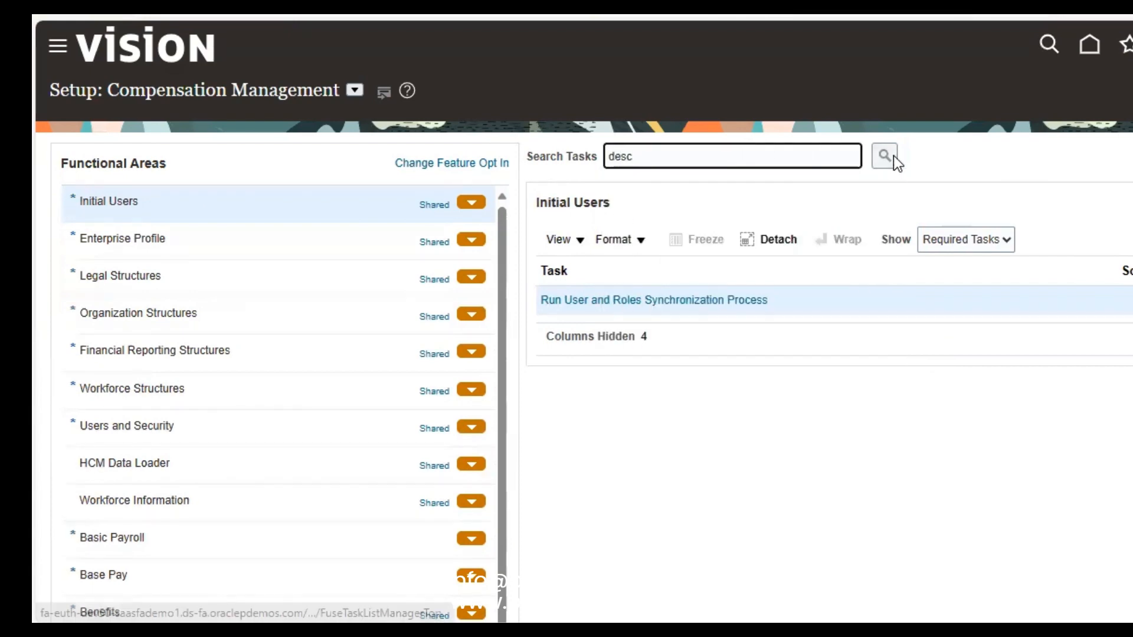
pyautogui.click(885, 156)
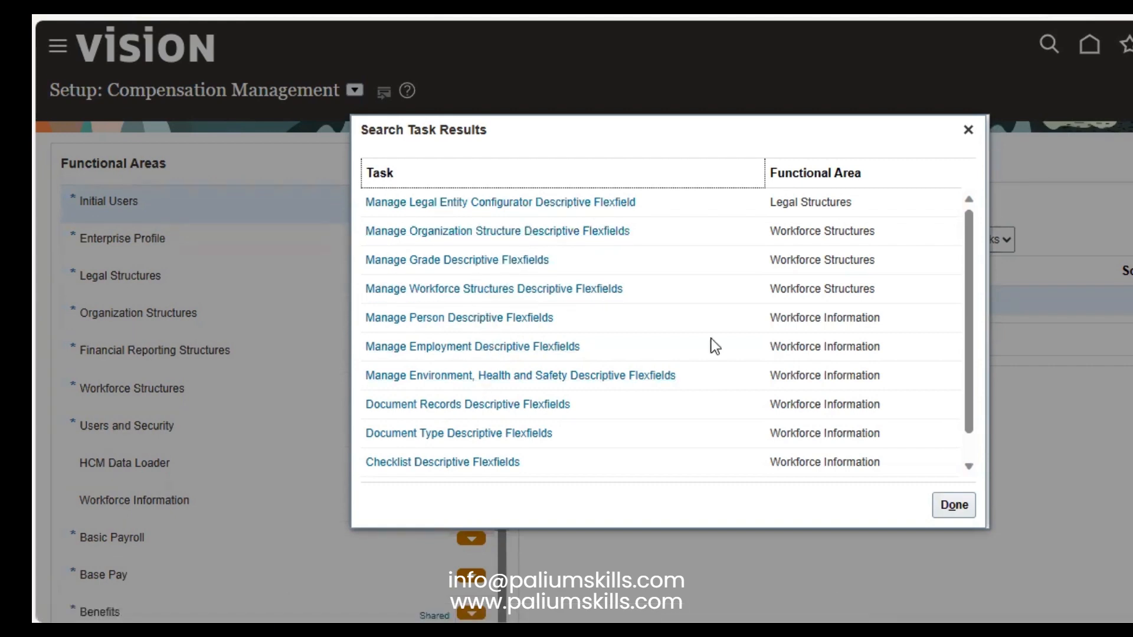
pyautogui.moveTo(972, 242); pyautogui.dragTo(962, 210)
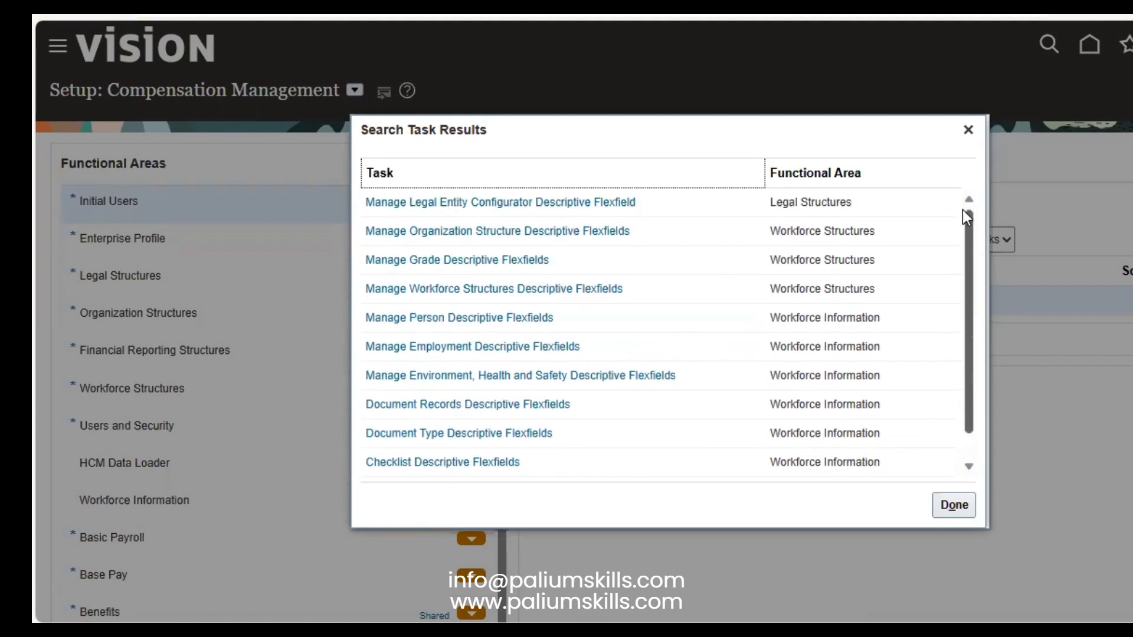
# Step: Open Manage Person Descriptive Flexfields and scroll the flexfield list down toward PER_CONTACT_RELSHIPS_DFF
pyautogui.click(447, 324)
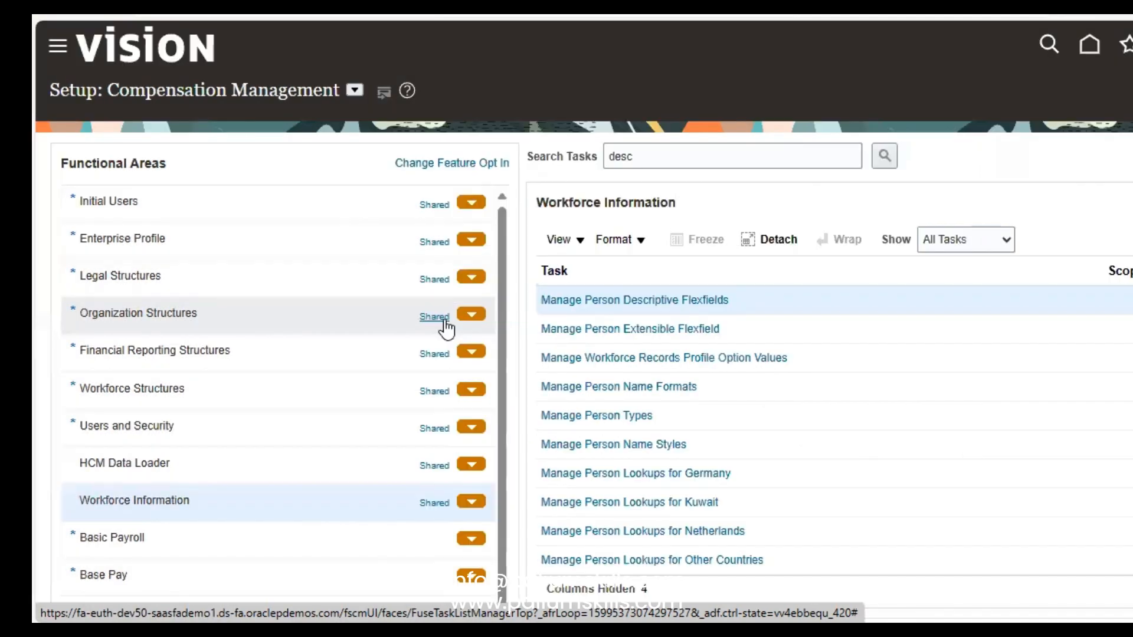
pyautogui.click(637, 301)
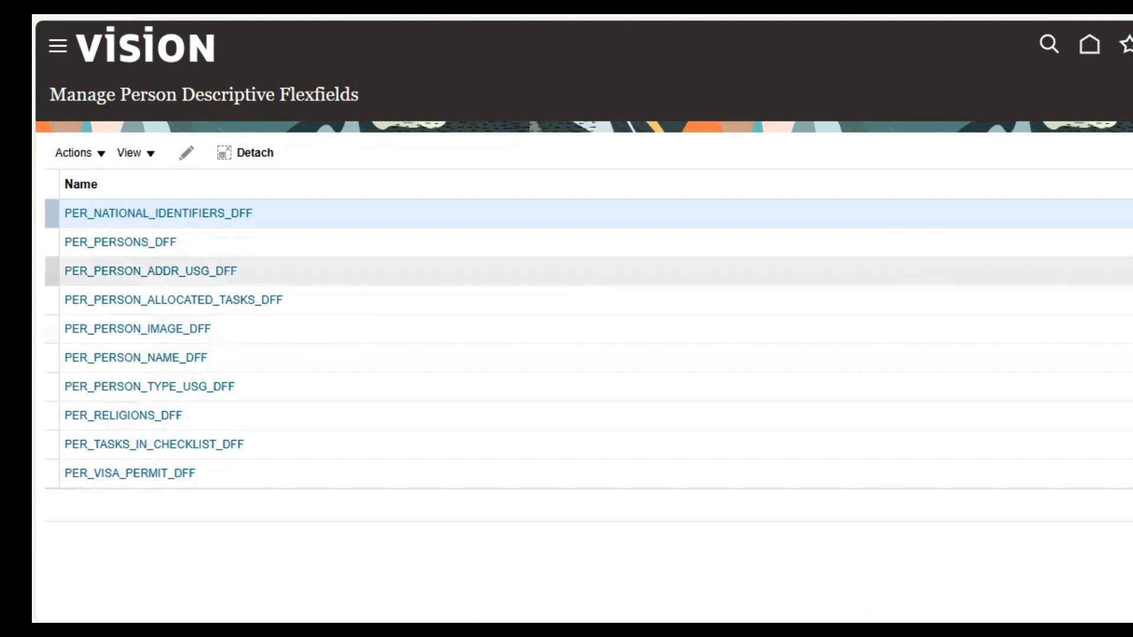
pyautogui.scroll(-3, 584, 342)
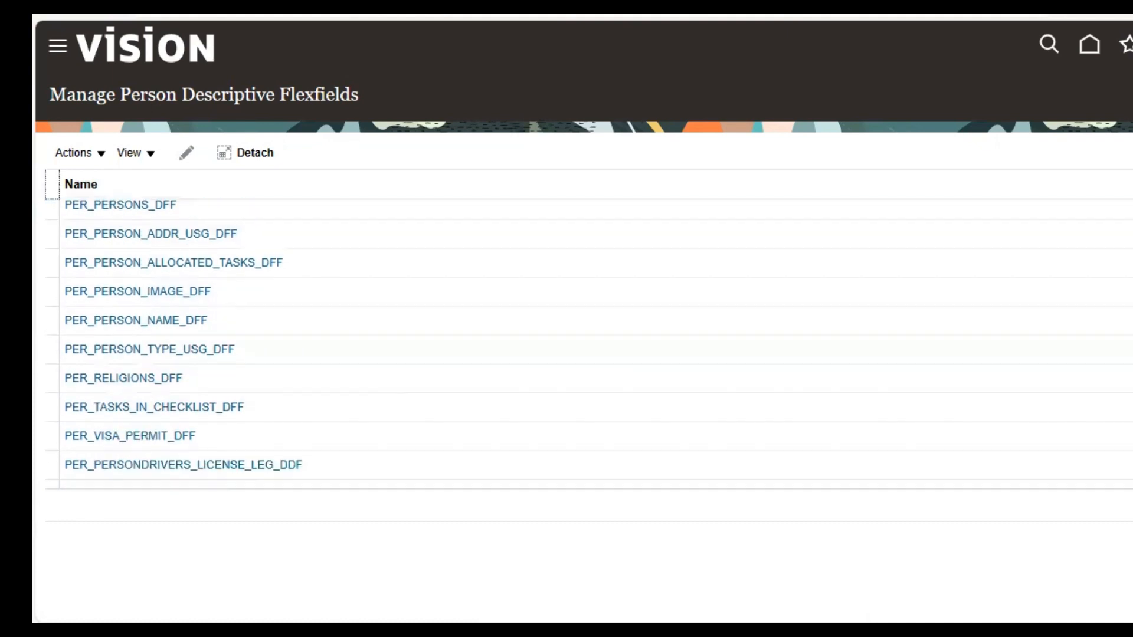
pyautogui.scroll(-3, 584, 342)
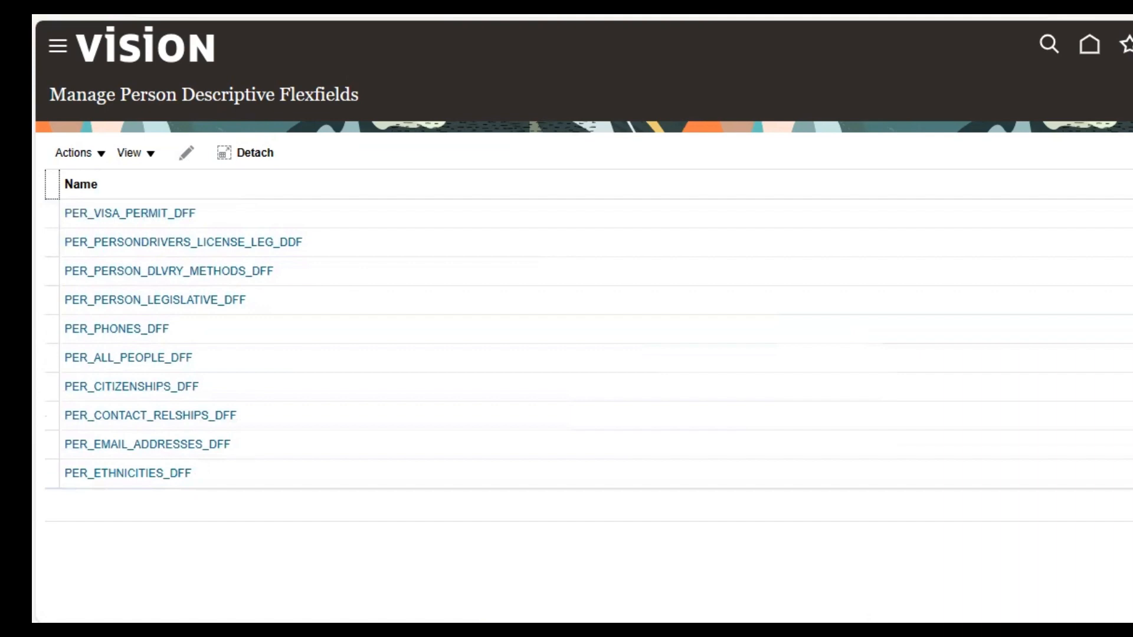
pyautogui.scroll(6, 584, 343)
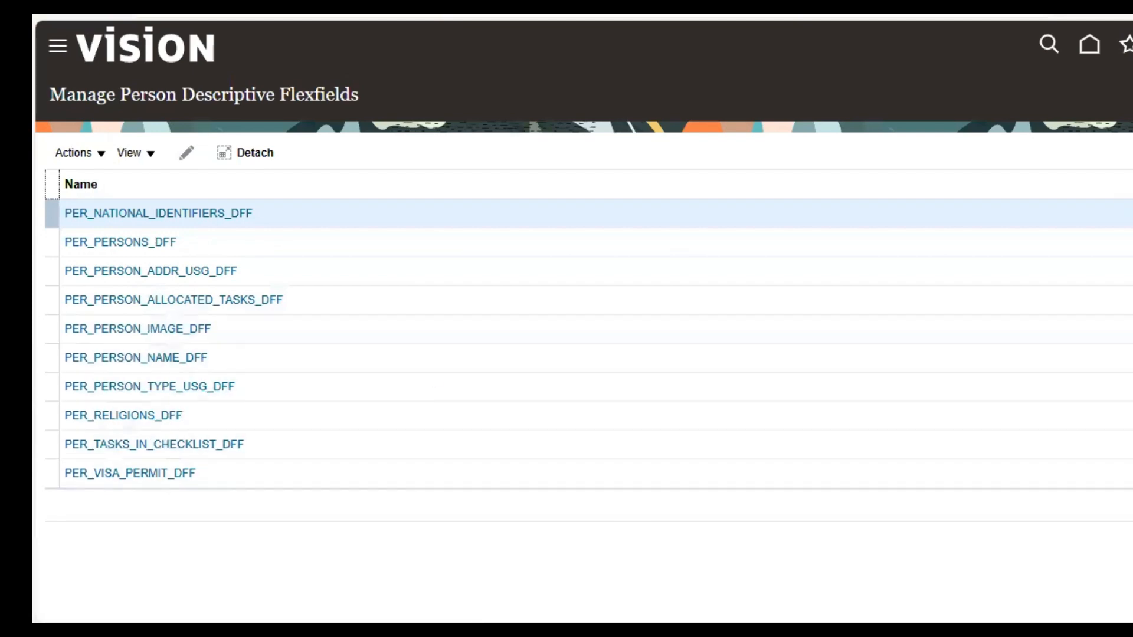
pyautogui.scroll(-4, 589, 344)
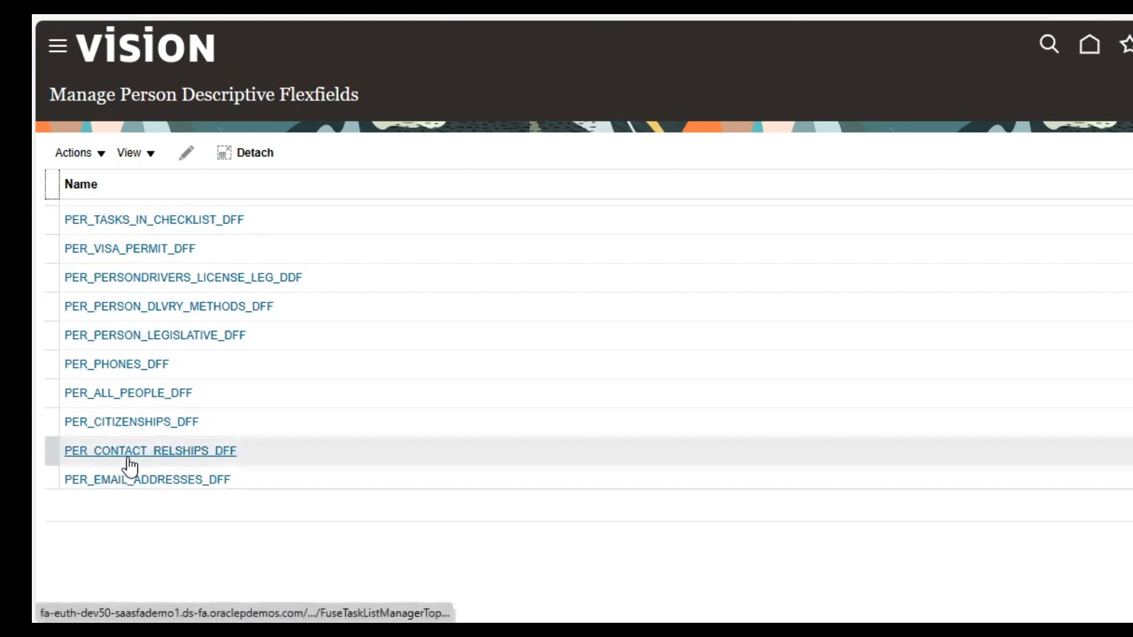
# Step: Show only the deployed PER_CONTACT_RELSHIPS_DFF flexfield in the search results and list its actions
pyautogui.click(160, 450)
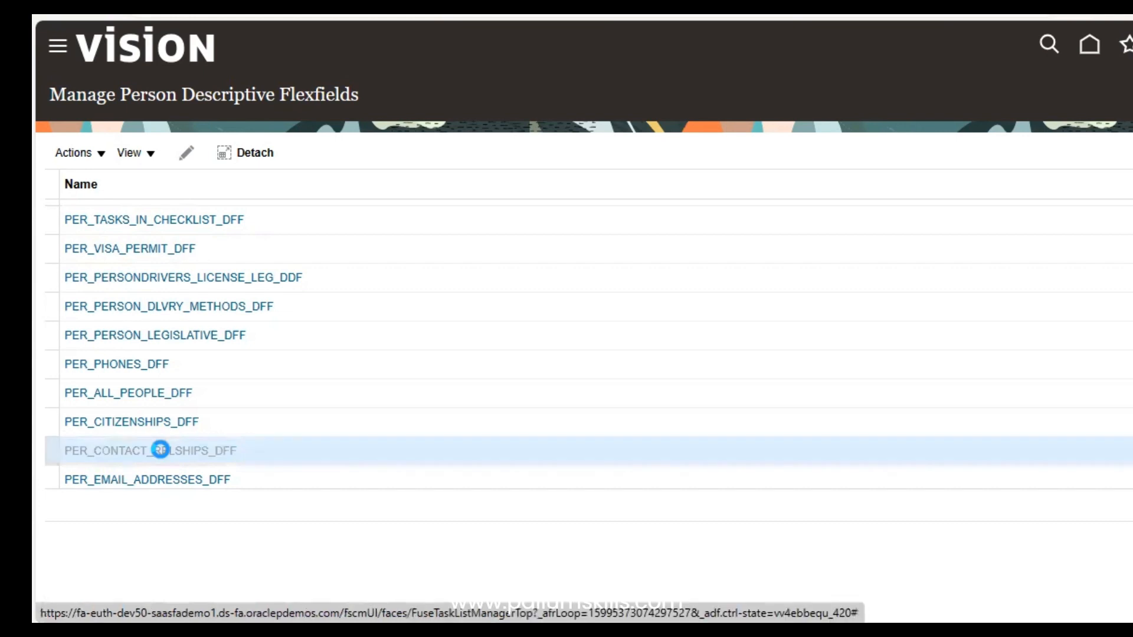
pyautogui.click(157, 448)
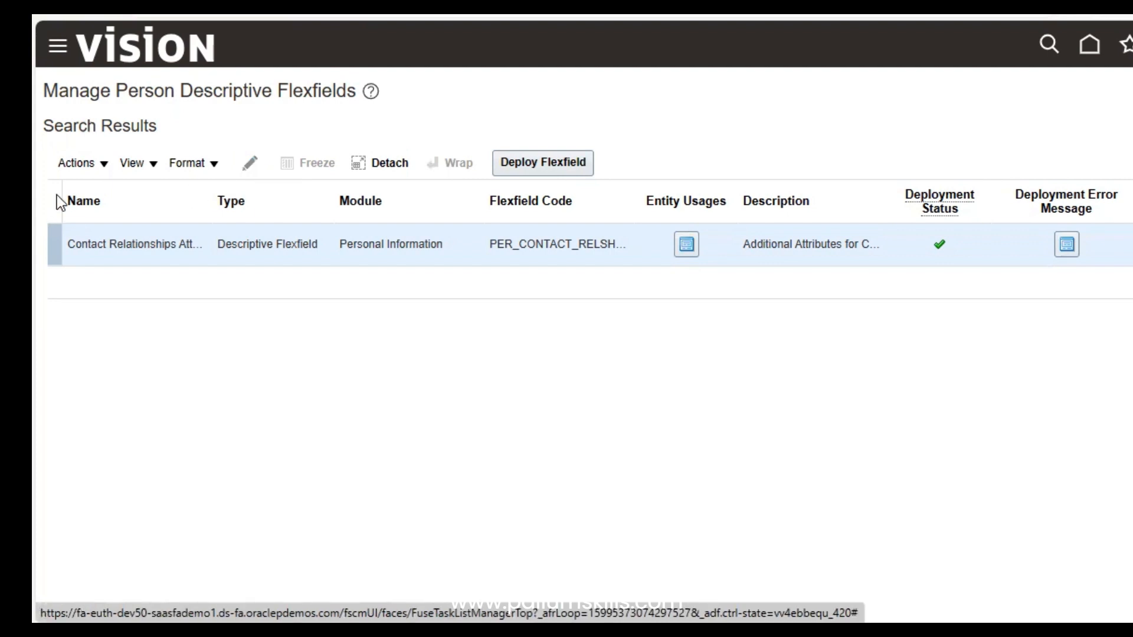
pyautogui.click(80, 167)
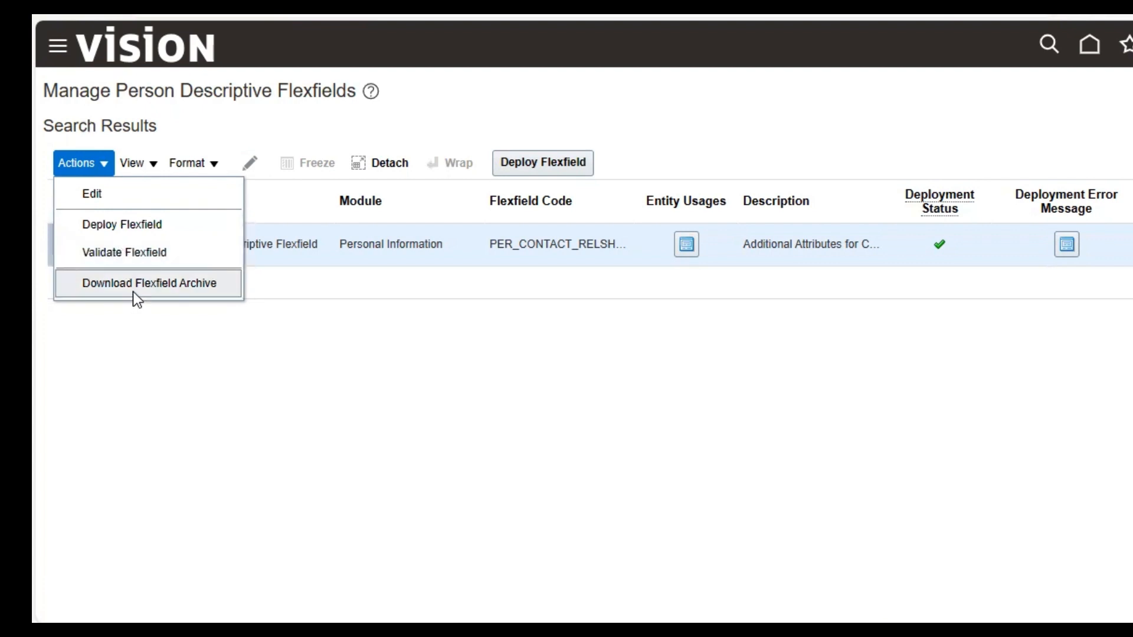
pyautogui.click(133, 163)
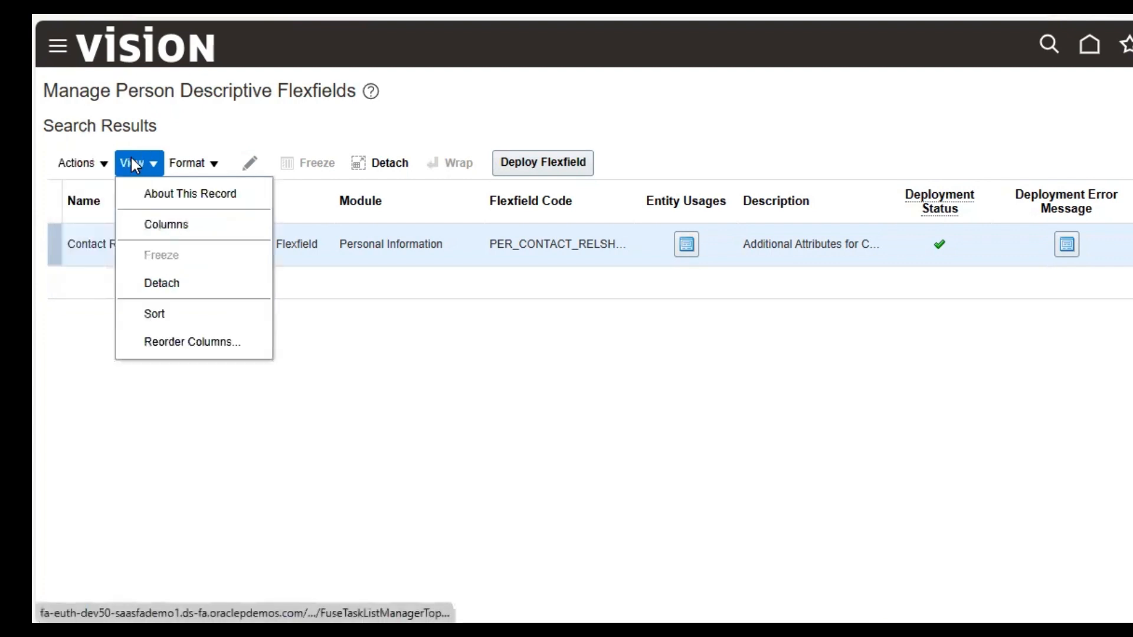
pyautogui.click(172, 186)
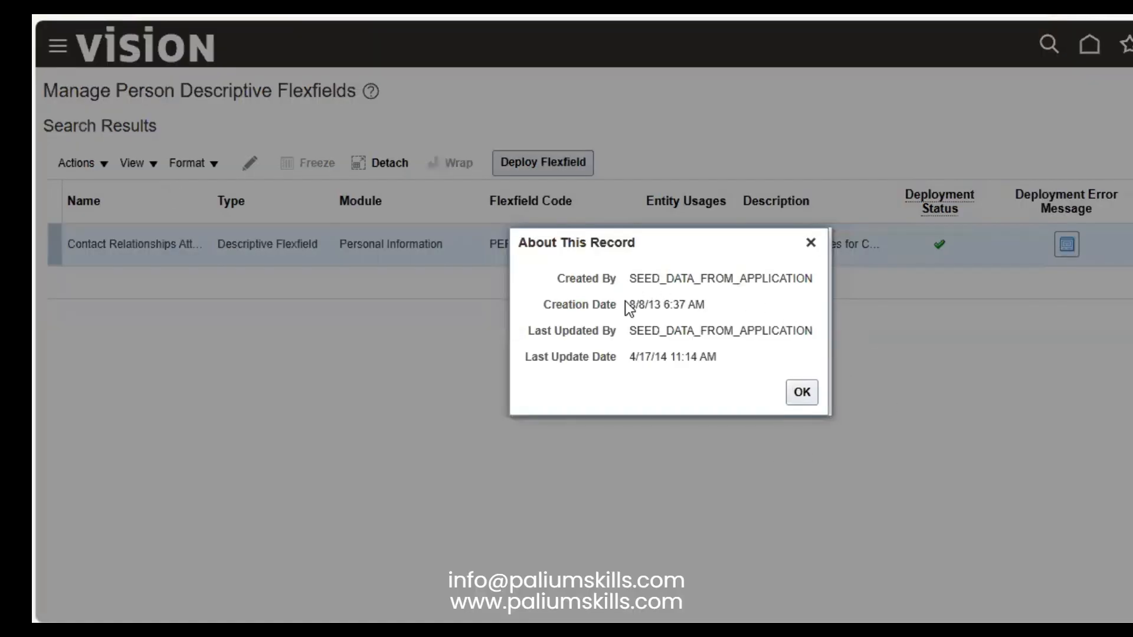
pyautogui.moveTo(629, 305); pyautogui.dragTo(681, 301)
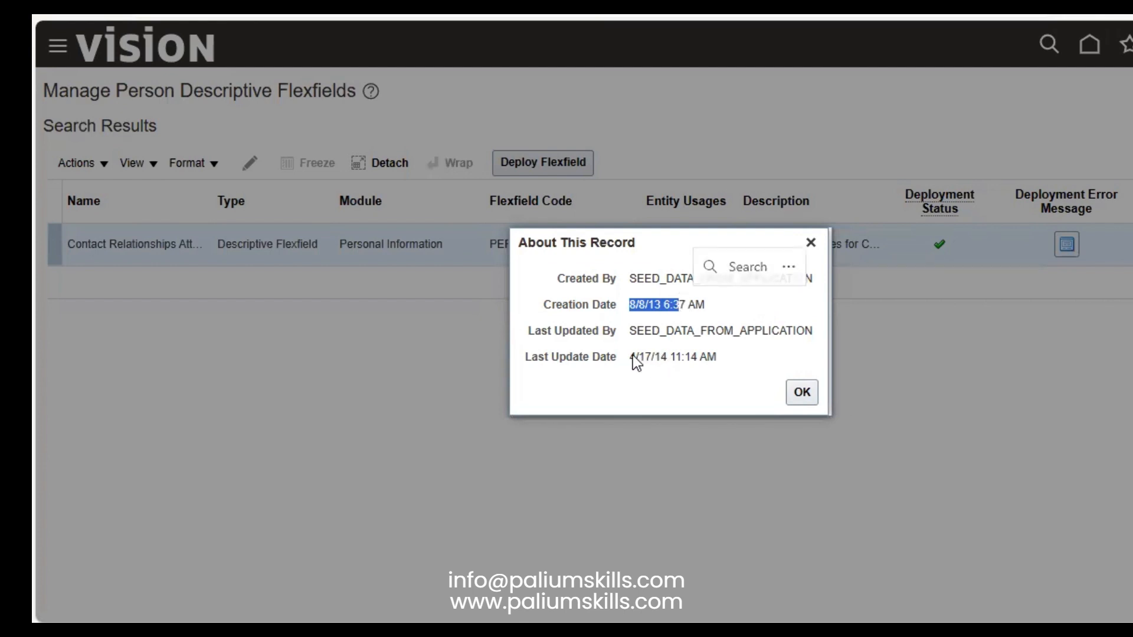
pyautogui.moveTo(633, 356); pyautogui.dragTo(671, 352)
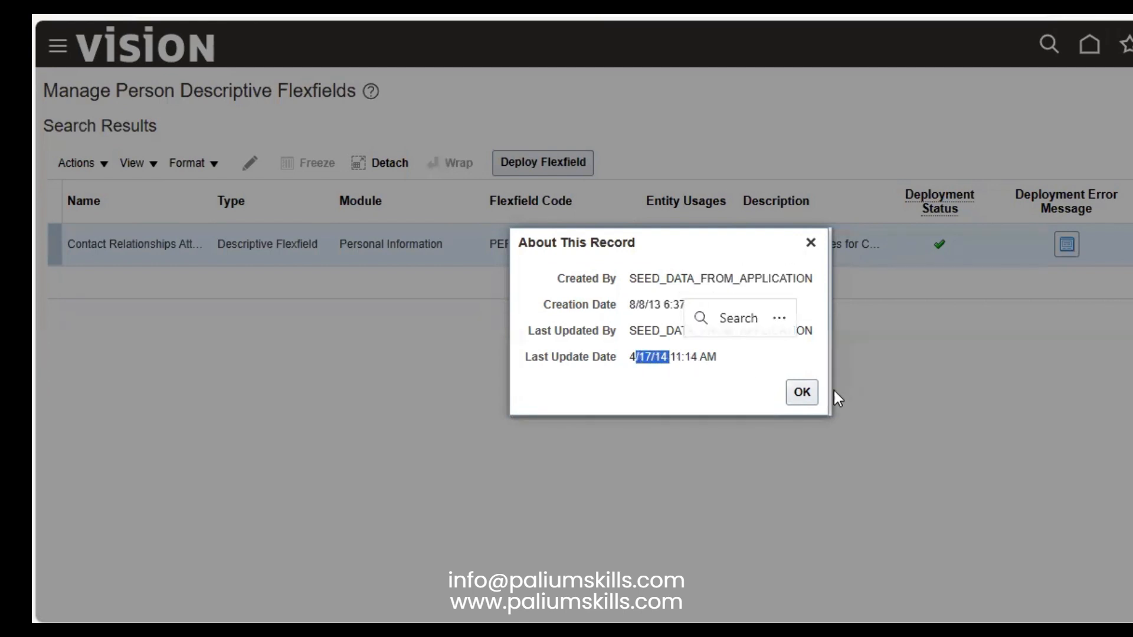
pyautogui.click(802, 394)
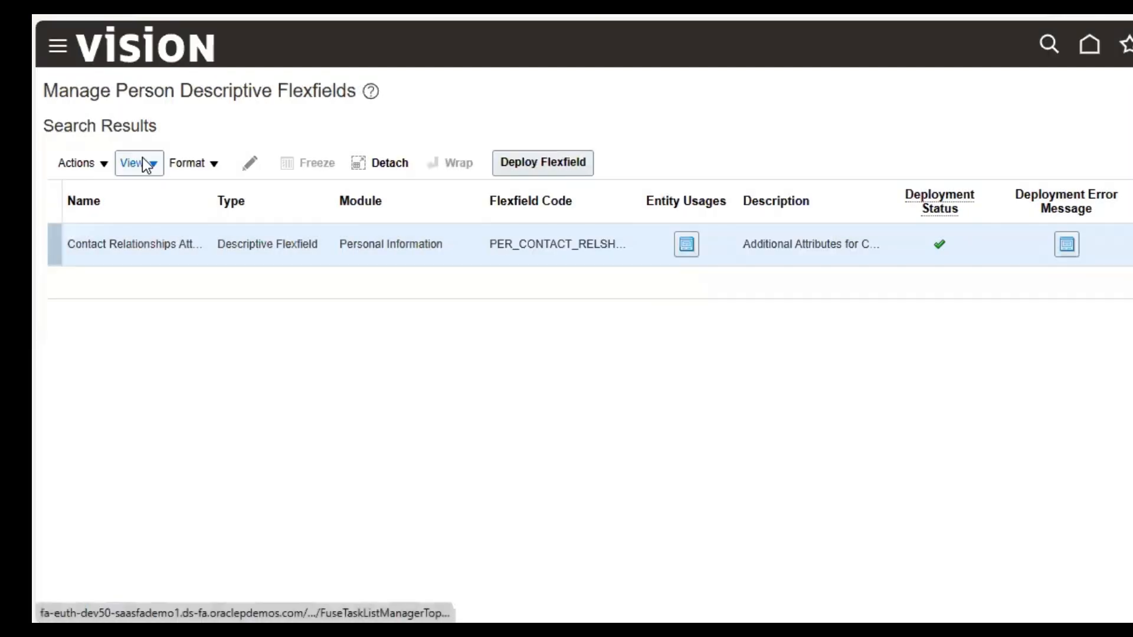
pyautogui.click(142, 163)
# Step: Hide the Deployment Error Message and Deployment Date columns from the flexfield results table
pyautogui.click(187, 226)
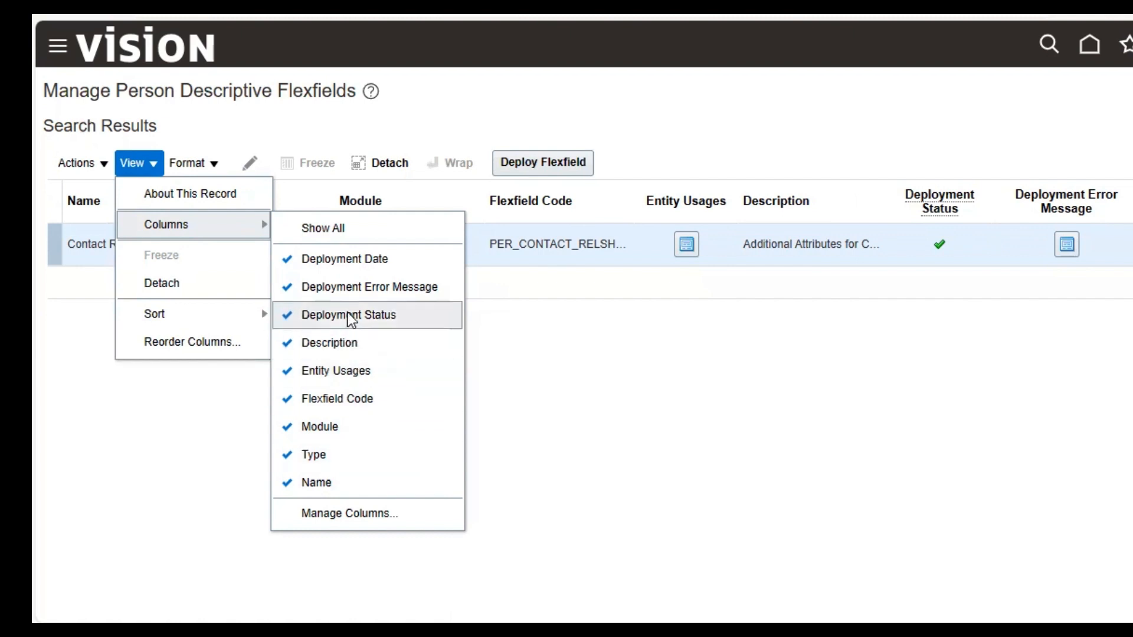
pyautogui.click(295, 287)
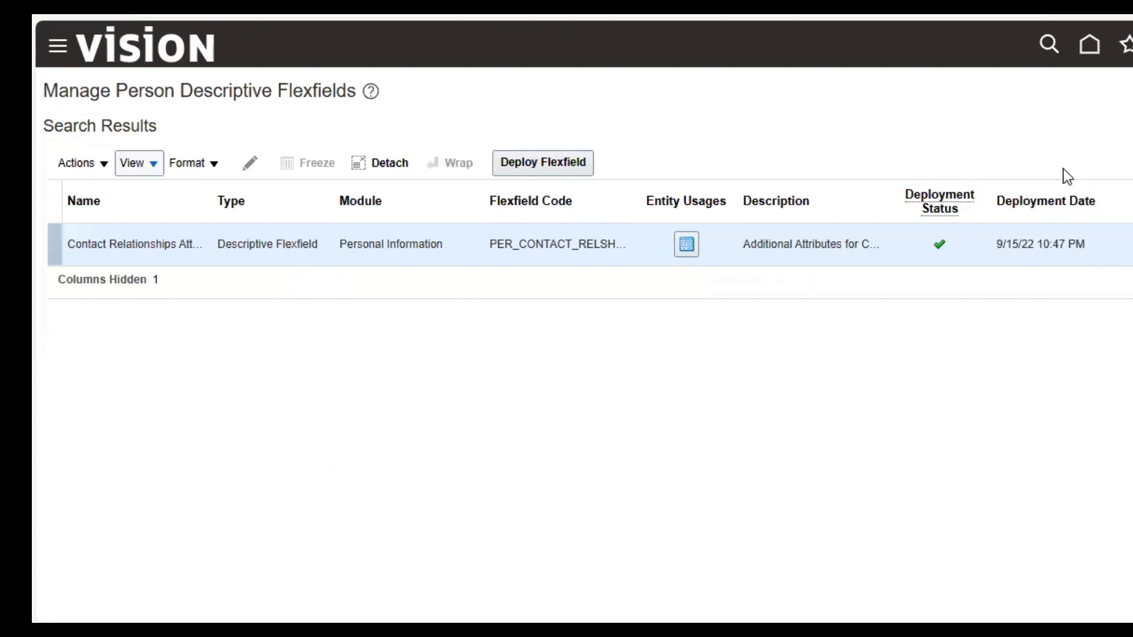
pyautogui.click(127, 162)
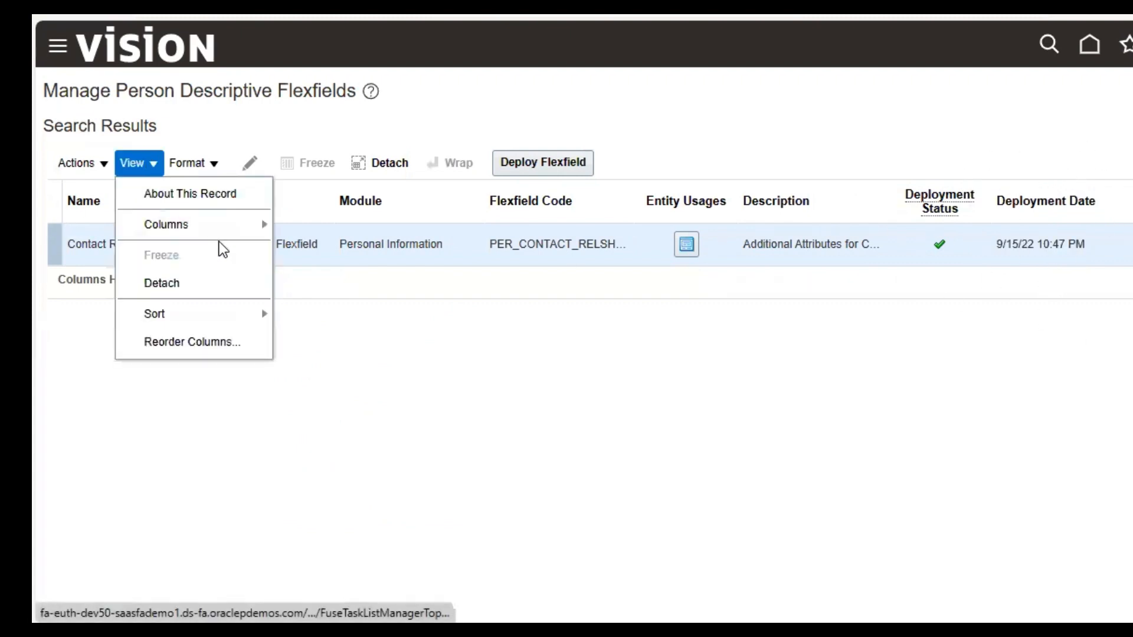
pyautogui.moveTo(222, 227)
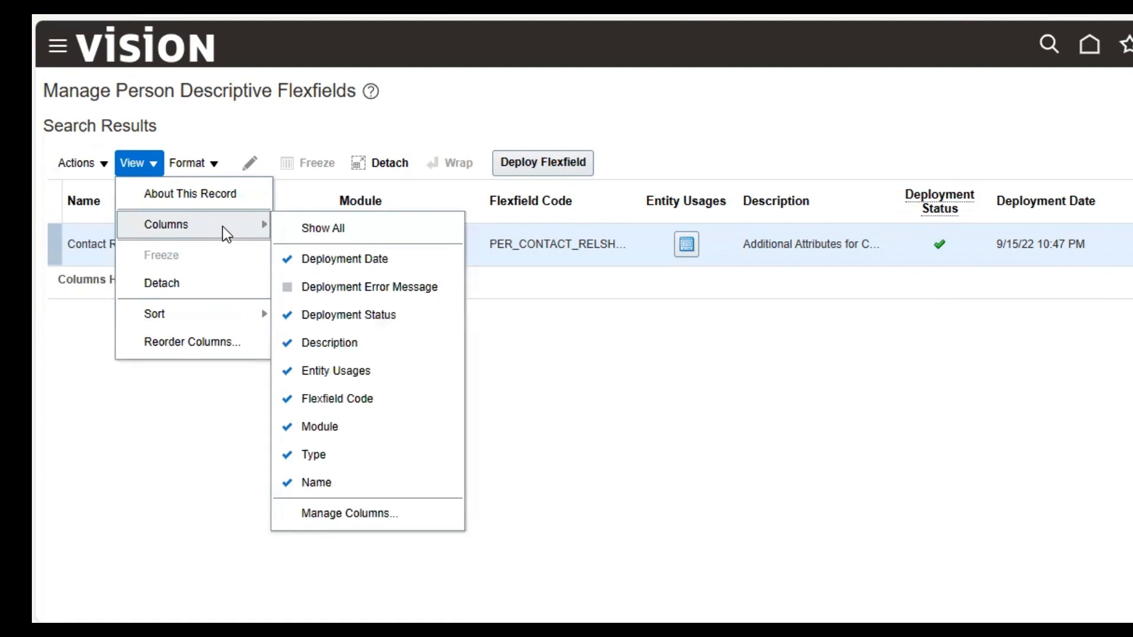
pyautogui.click(373, 260)
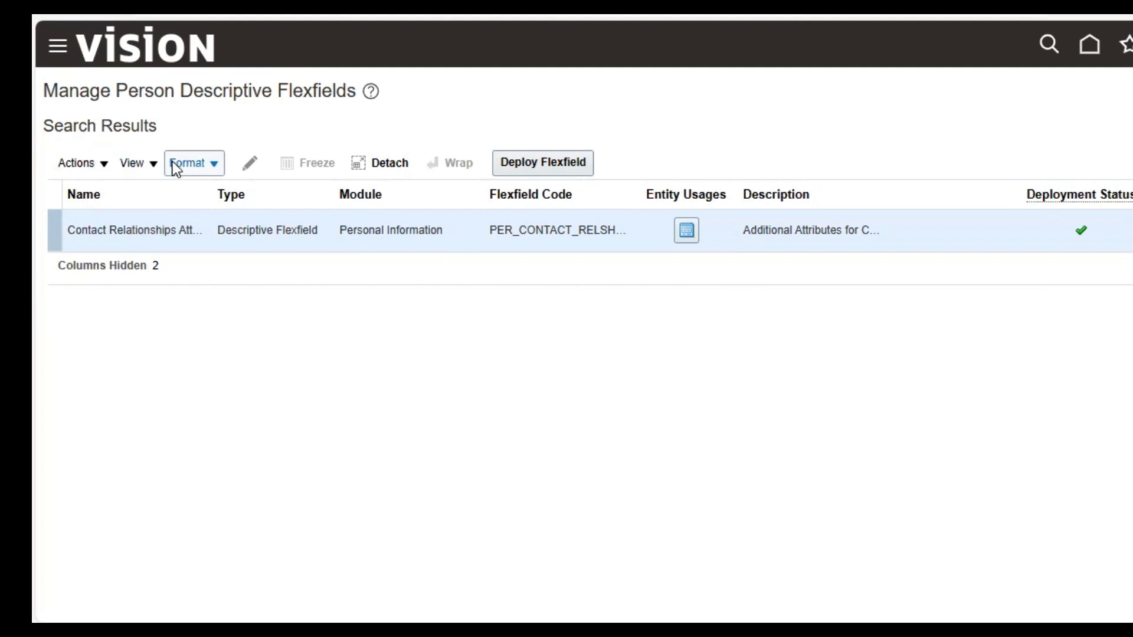
# Step: Open the flexfield results table in a detached view, then close it with Esc
pyautogui.click(195, 163)
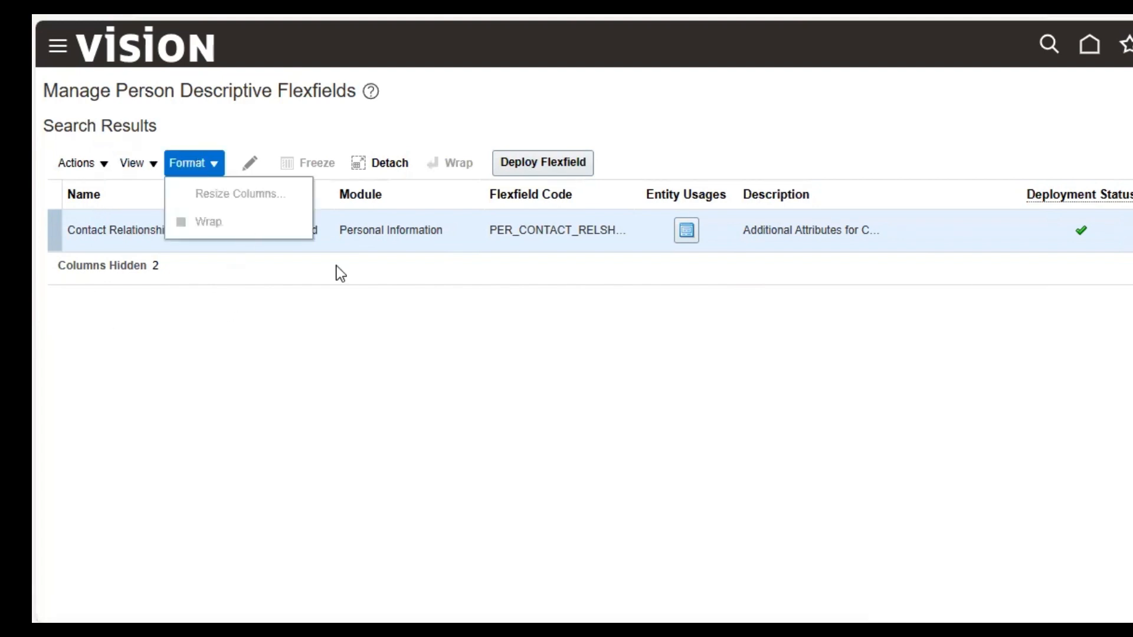
pyautogui.click(431, 224)
pyautogui.click(201, 168)
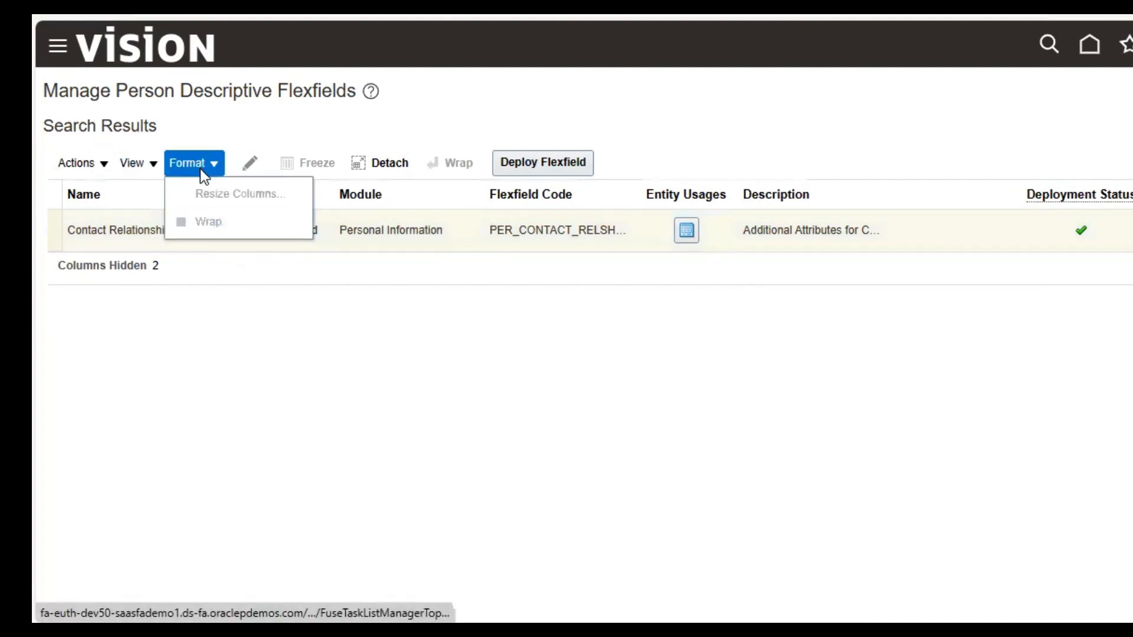
pyautogui.click(374, 286)
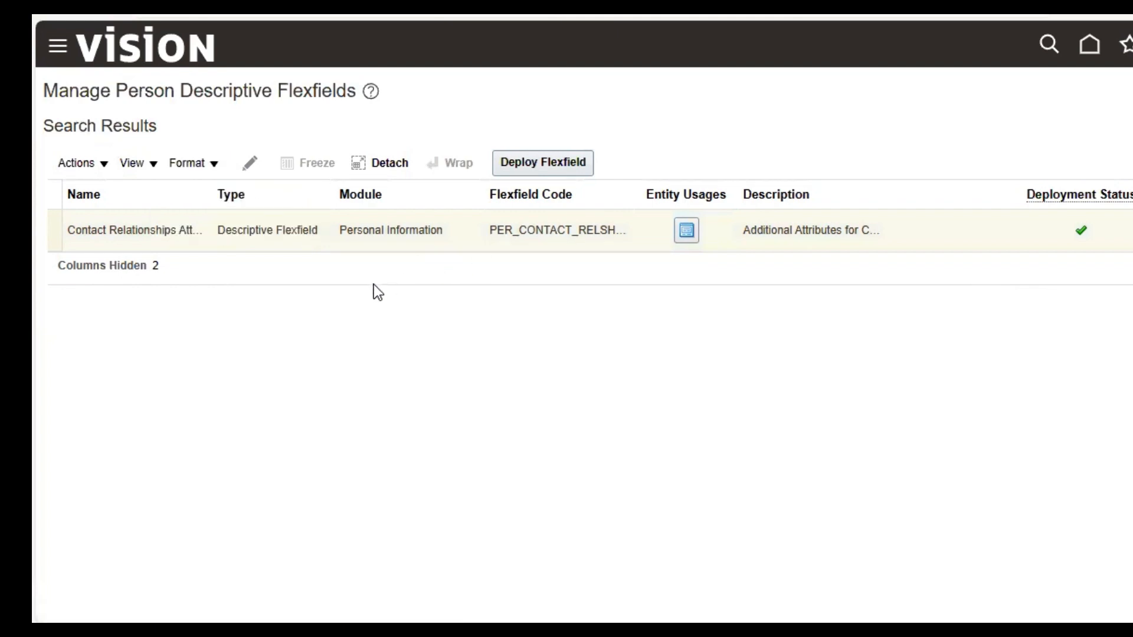
pyautogui.click(121, 152)
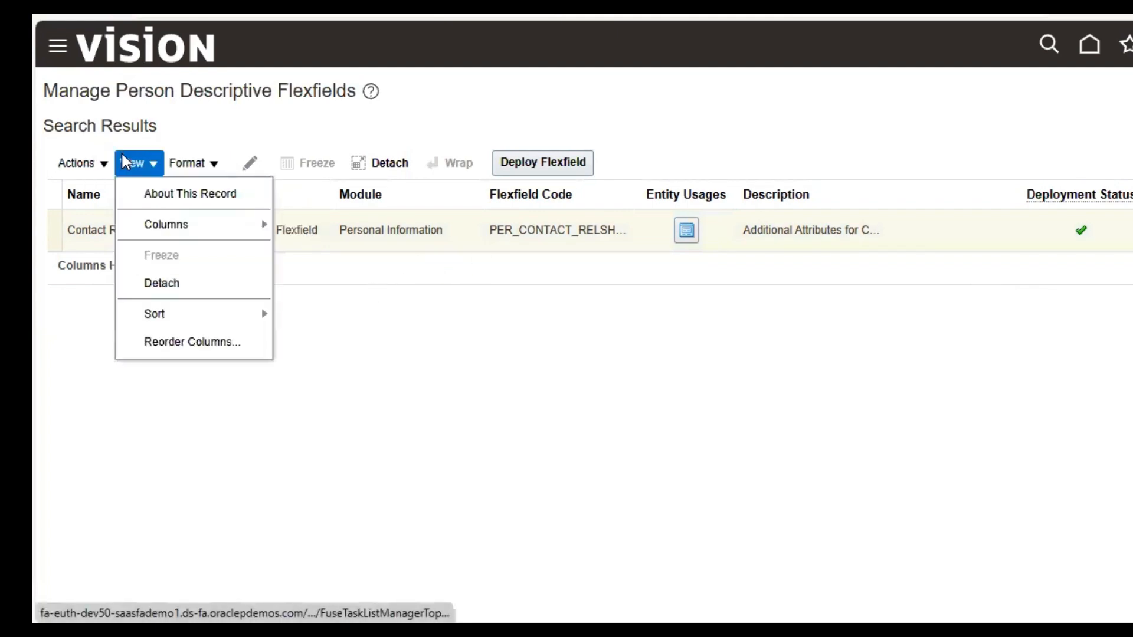
pyautogui.click(176, 281)
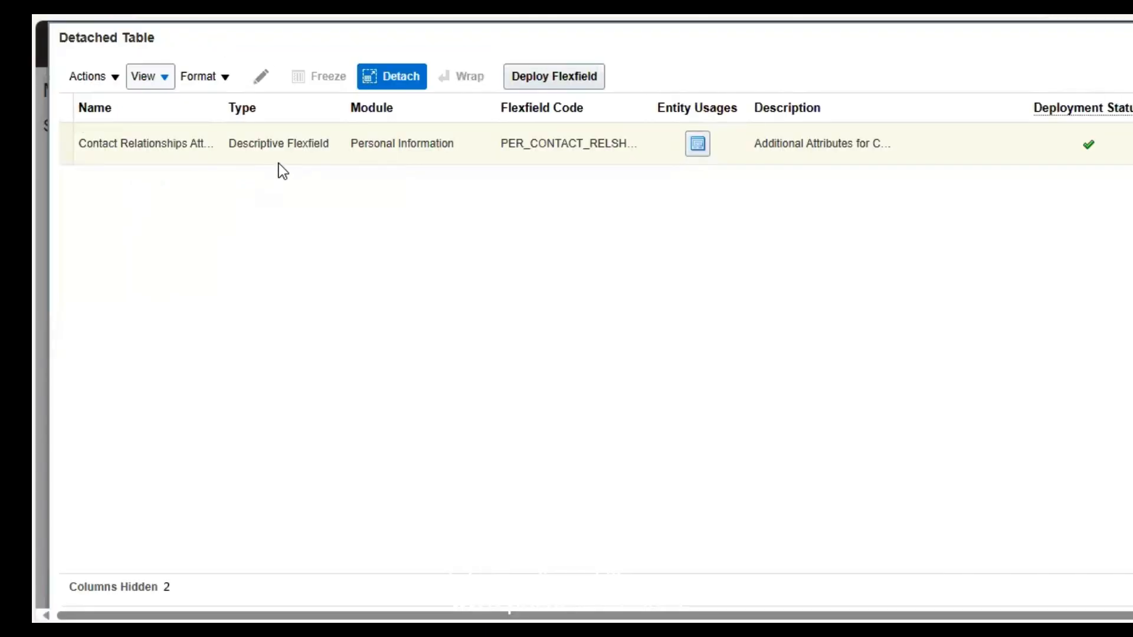
pyautogui.press('Escape')
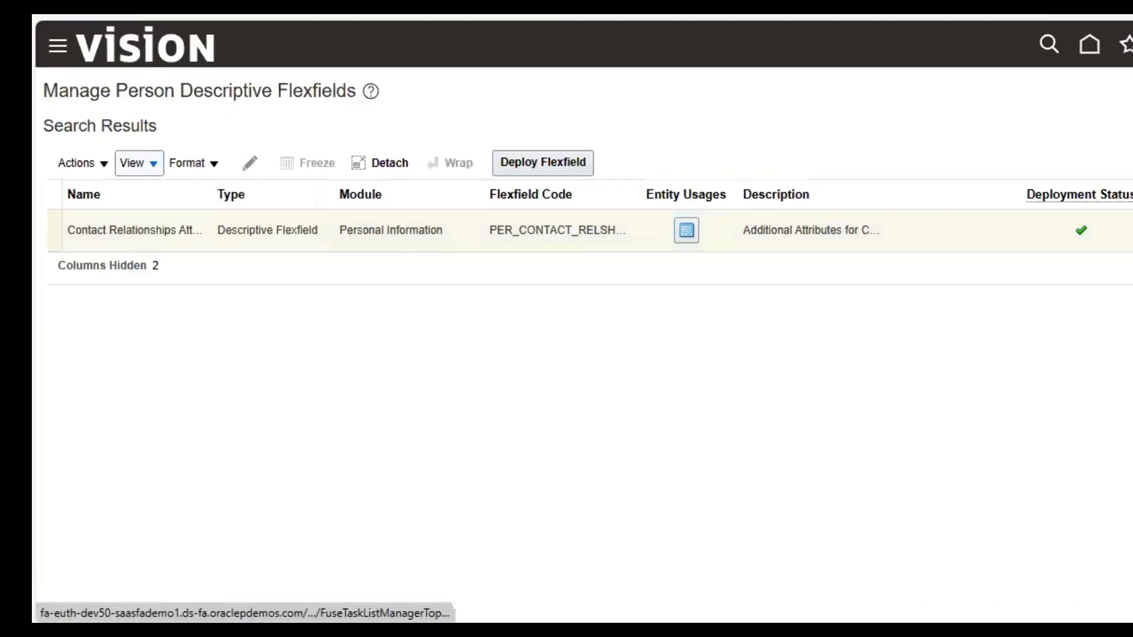
# Step: Bring up Reorder Columns for the search results and select the Type column
pyautogui.click(198, 170)
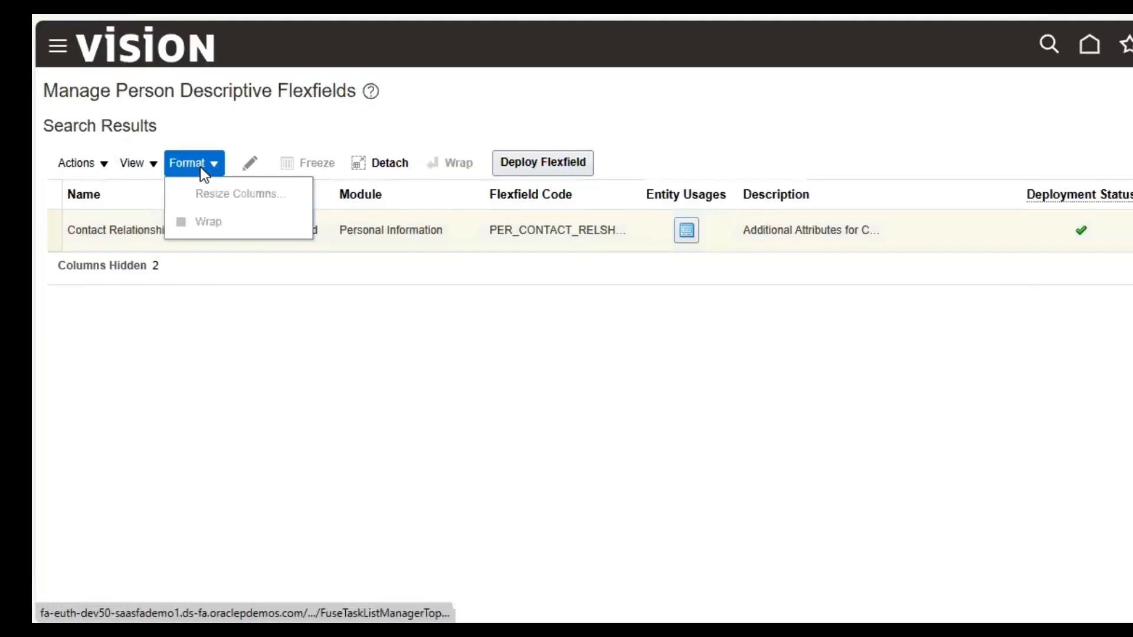
pyautogui.click(150, 156)
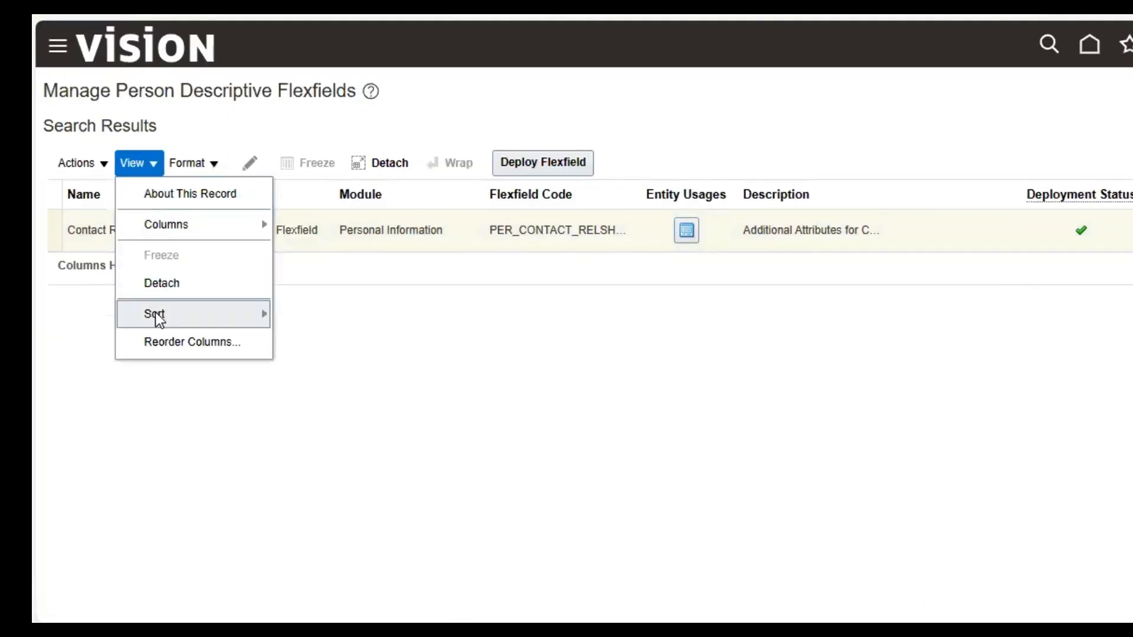
pyautogui.moveTo(158, 317)
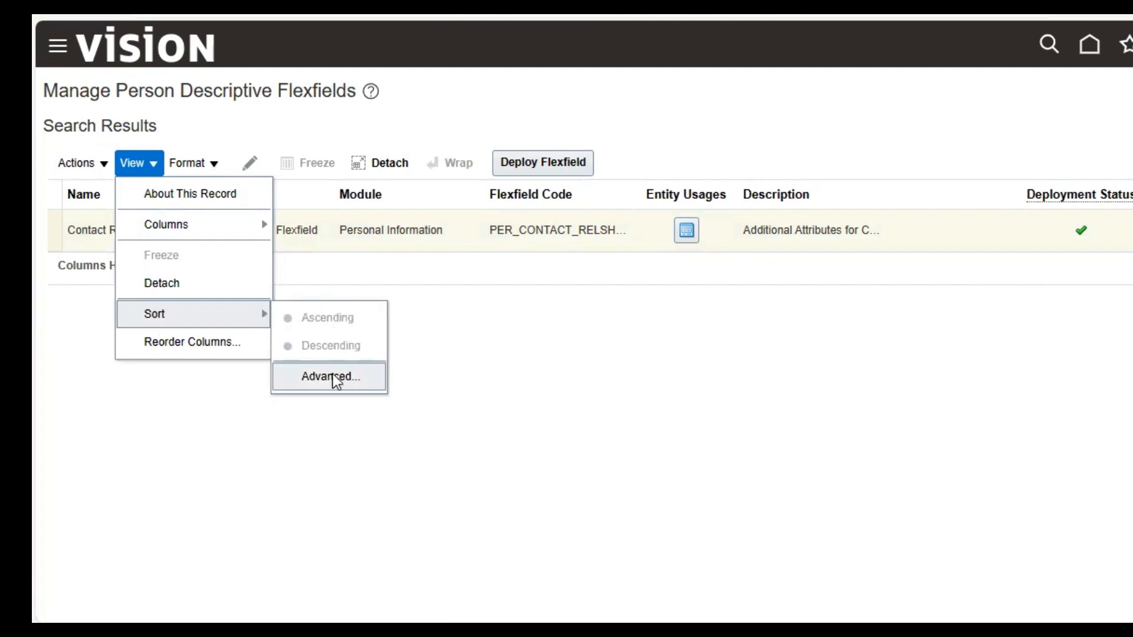
pyautogui.click(206, 352)
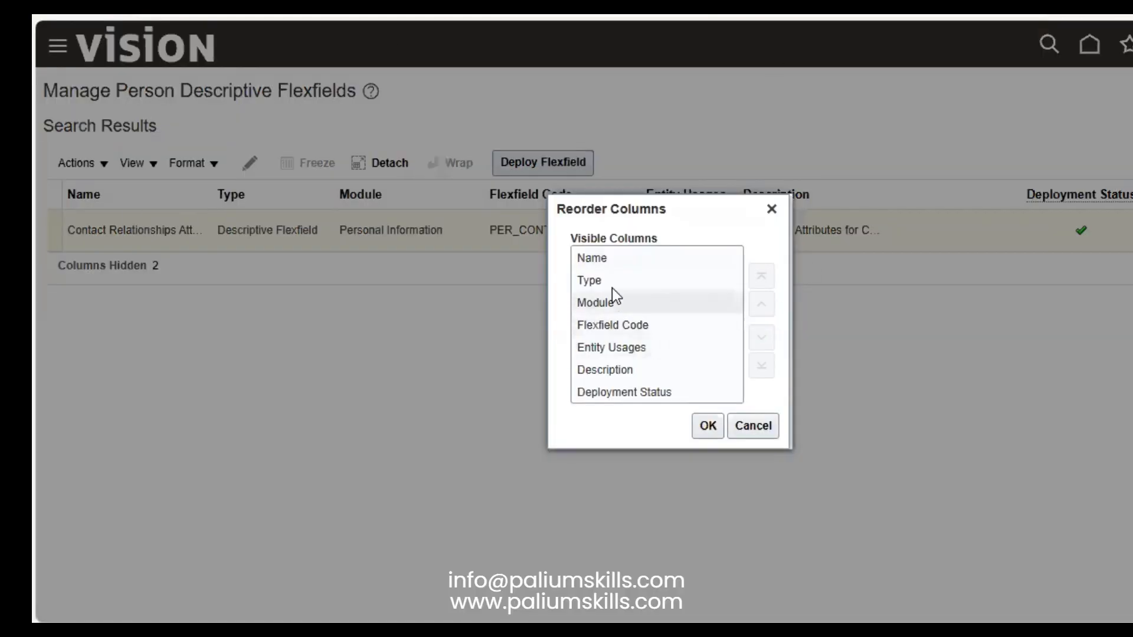
pyautogui.click(607, 286)
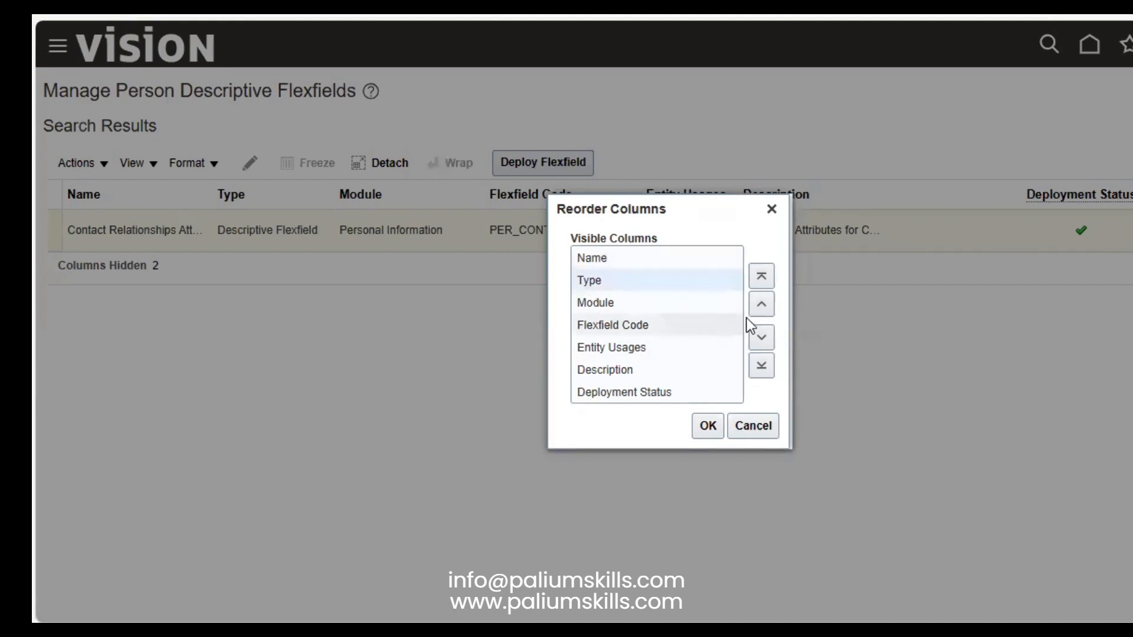
pyautogui.click(761, 304)
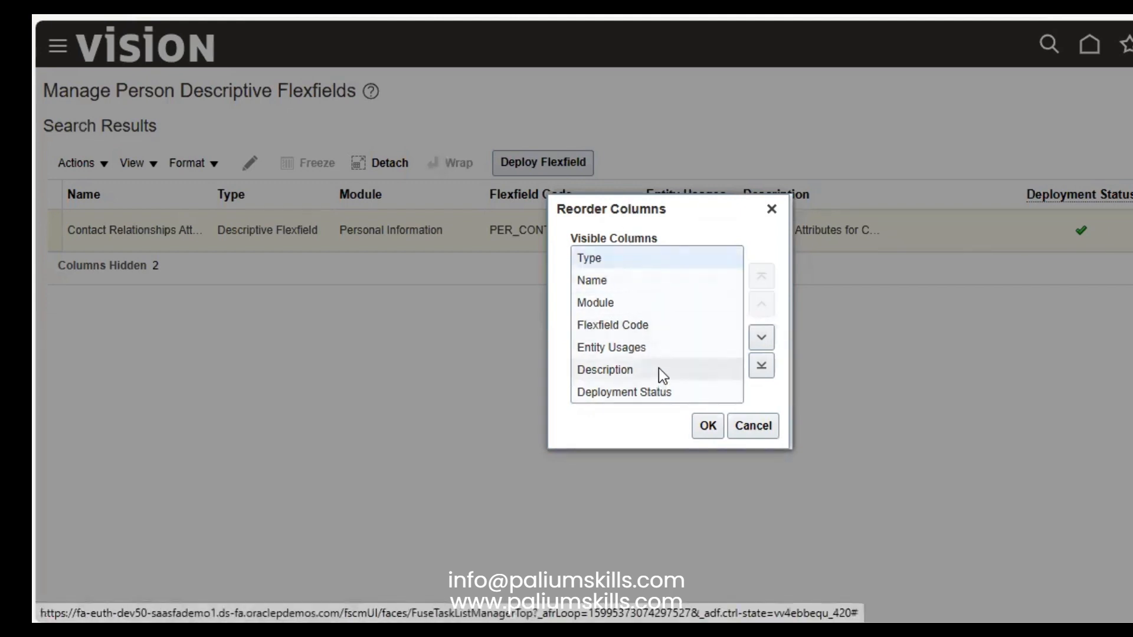
pyautogui.click(661, 371)
pyautogui.click(760, 277)
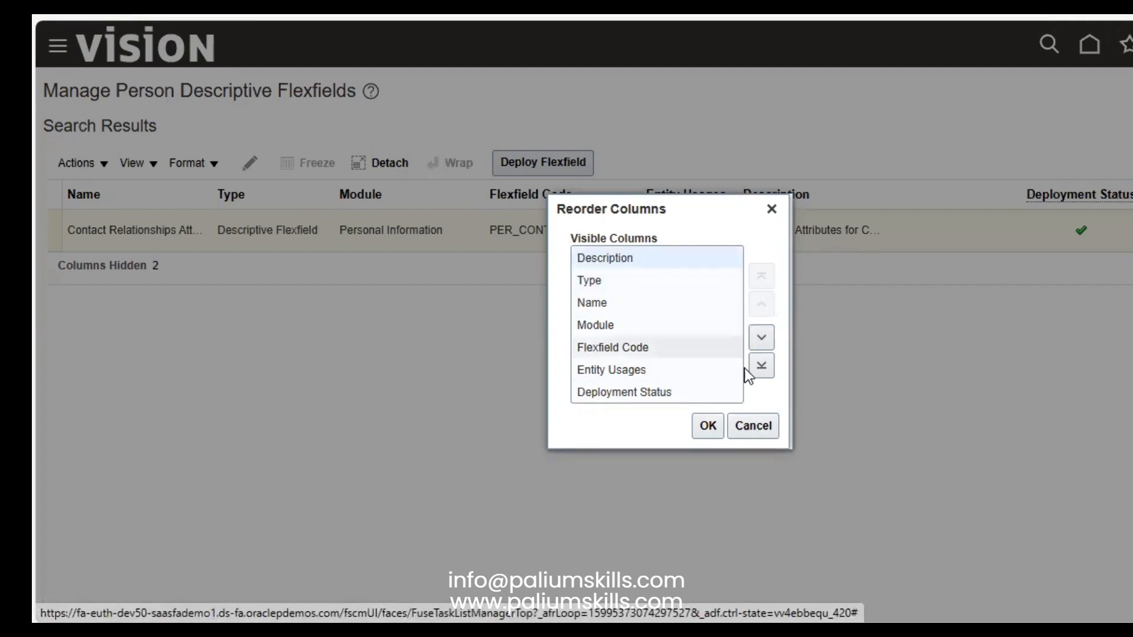
pyautogui.click(761, 365)
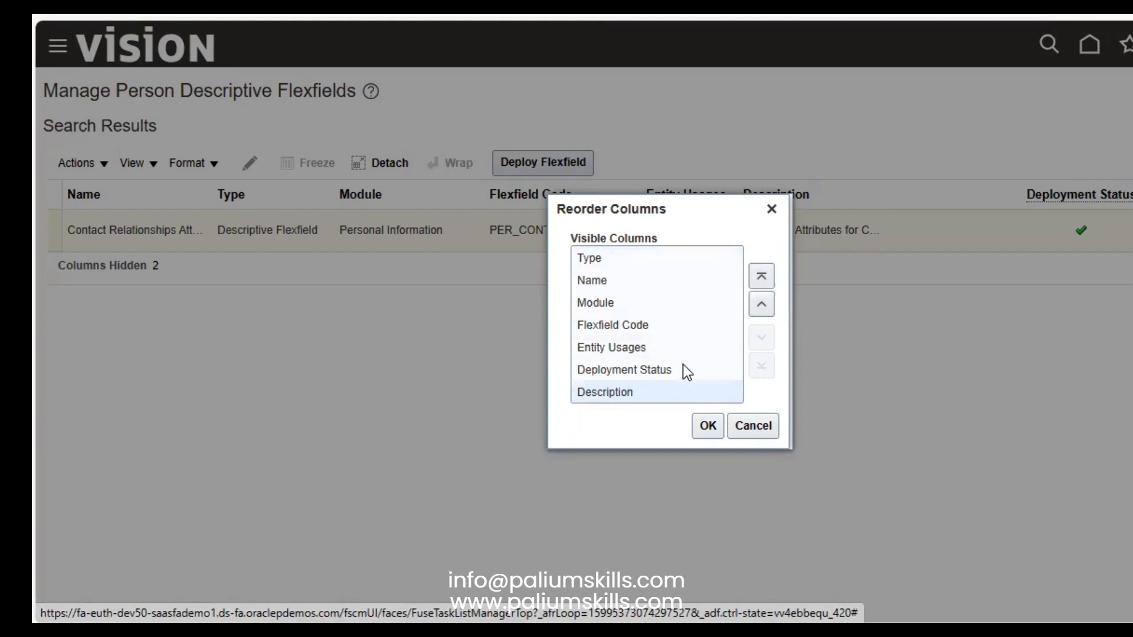
pyautogui.click(764, 303)
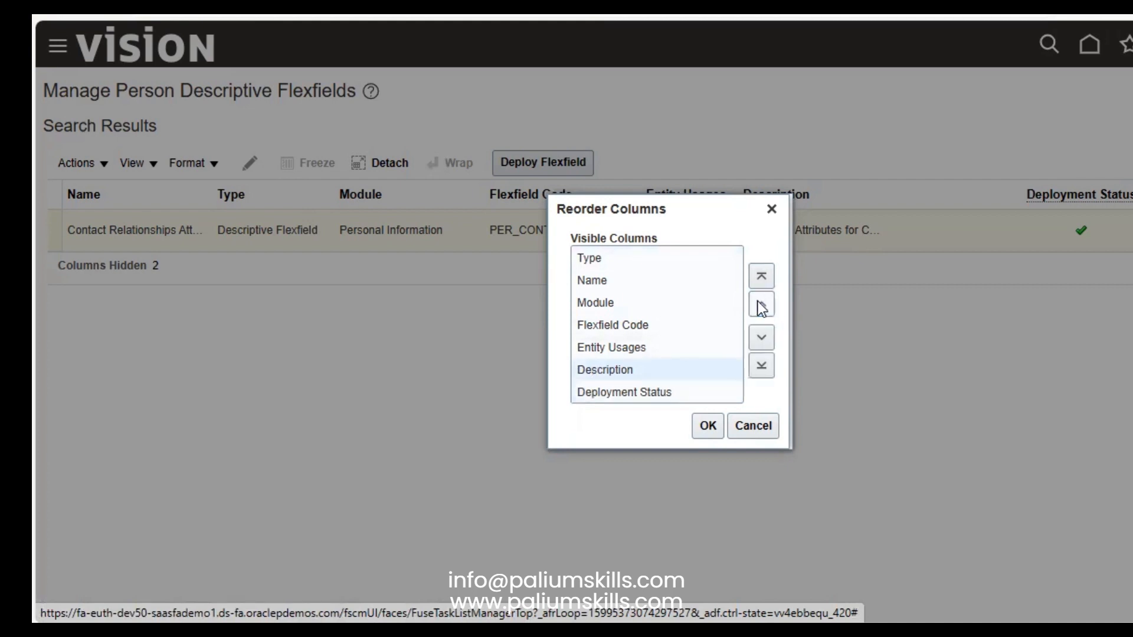
pyautogui.click(639, 258)
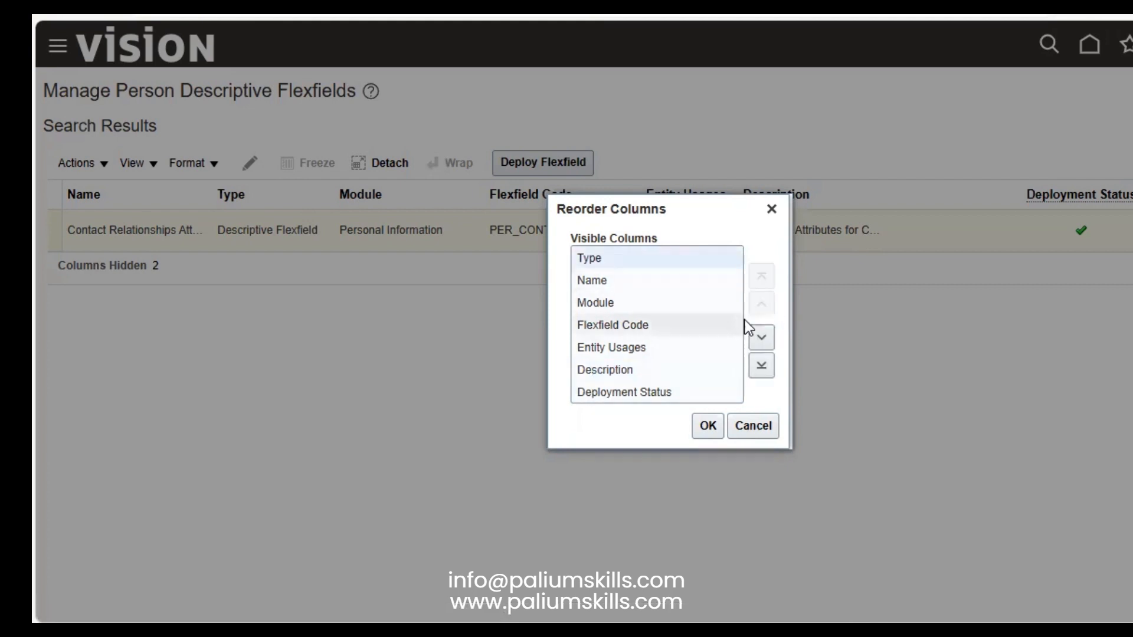
pyautogui.click(762, 337)
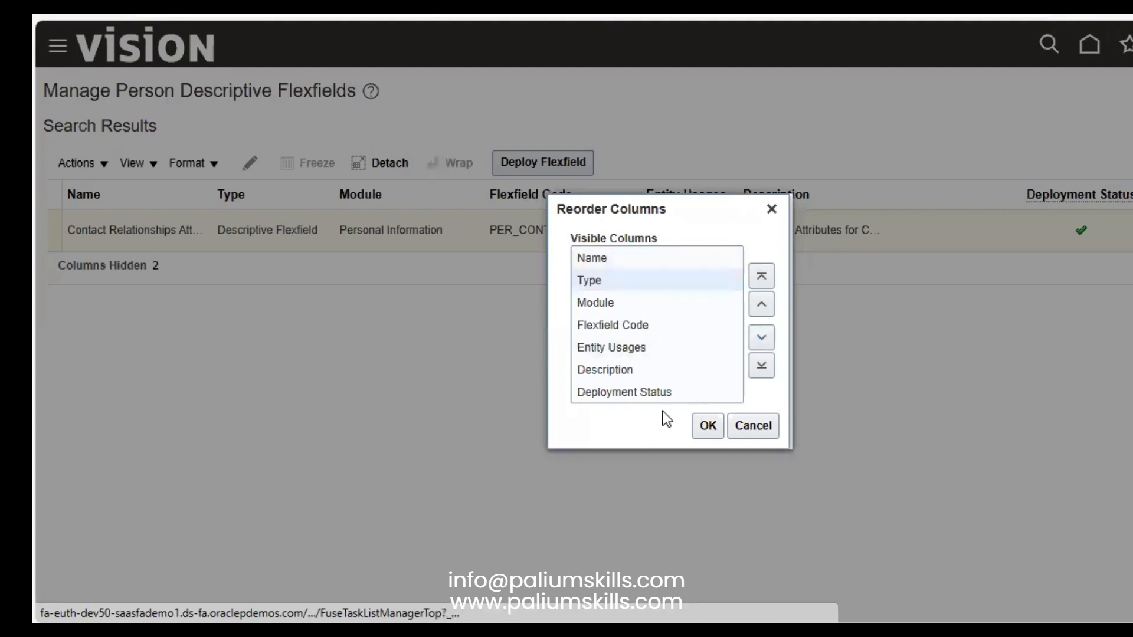
pyautogui.click(760, 426)
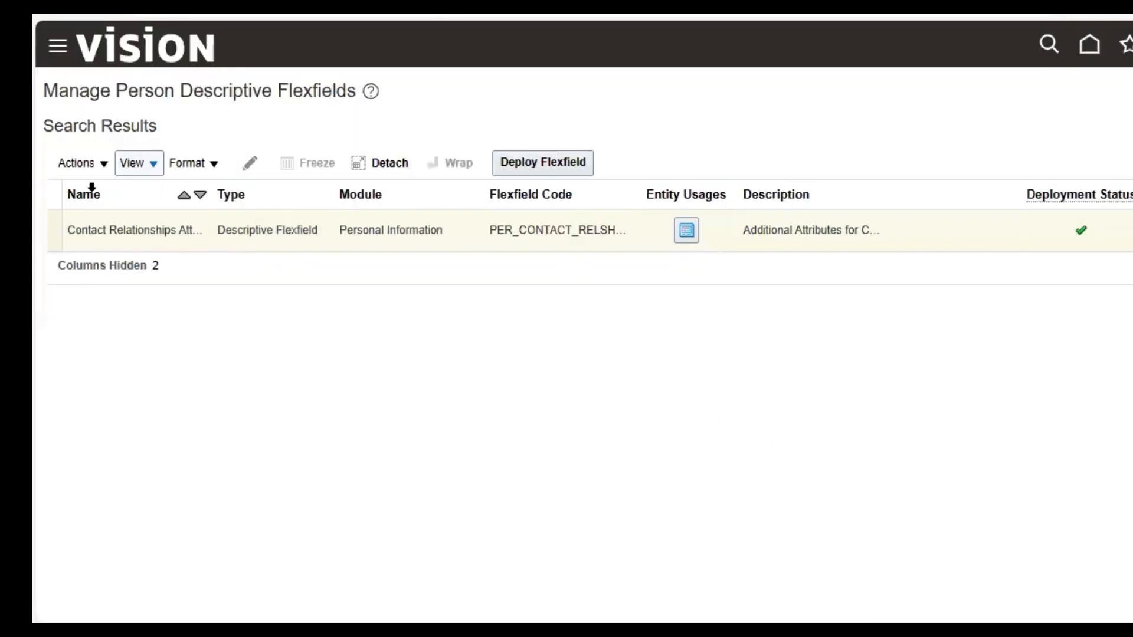
# Step: Restore the Deployment Date and Deployment Error Message columns and select the Contact Relationships Attributes row
pyautogui.click(143, 163)
pyautogui.click(195, 164)
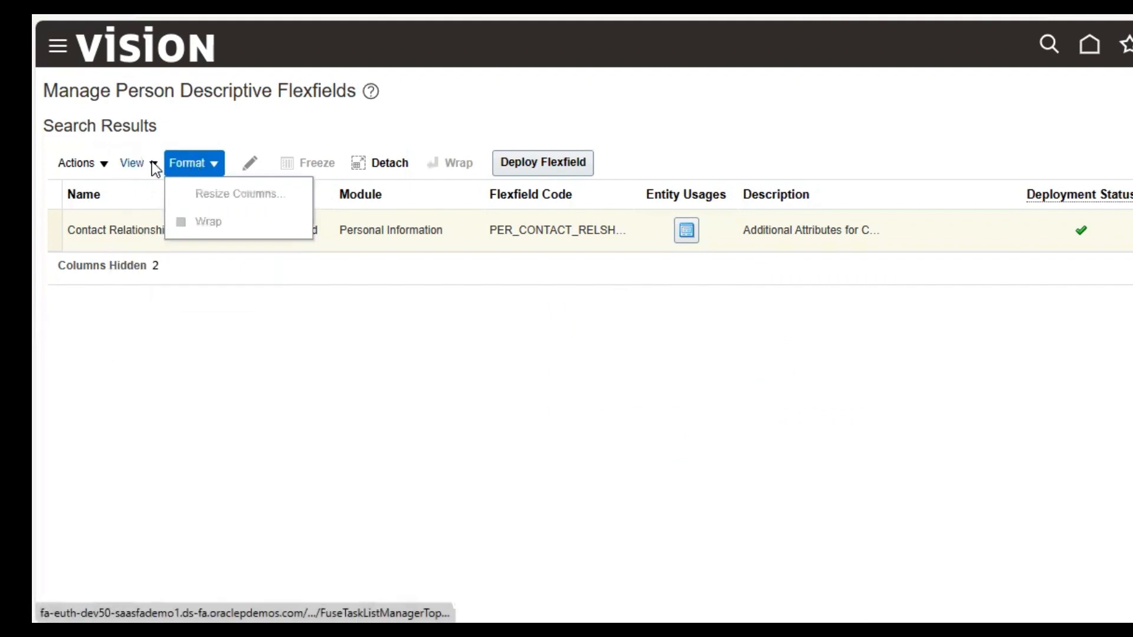
pyautogui.click(149, 162)
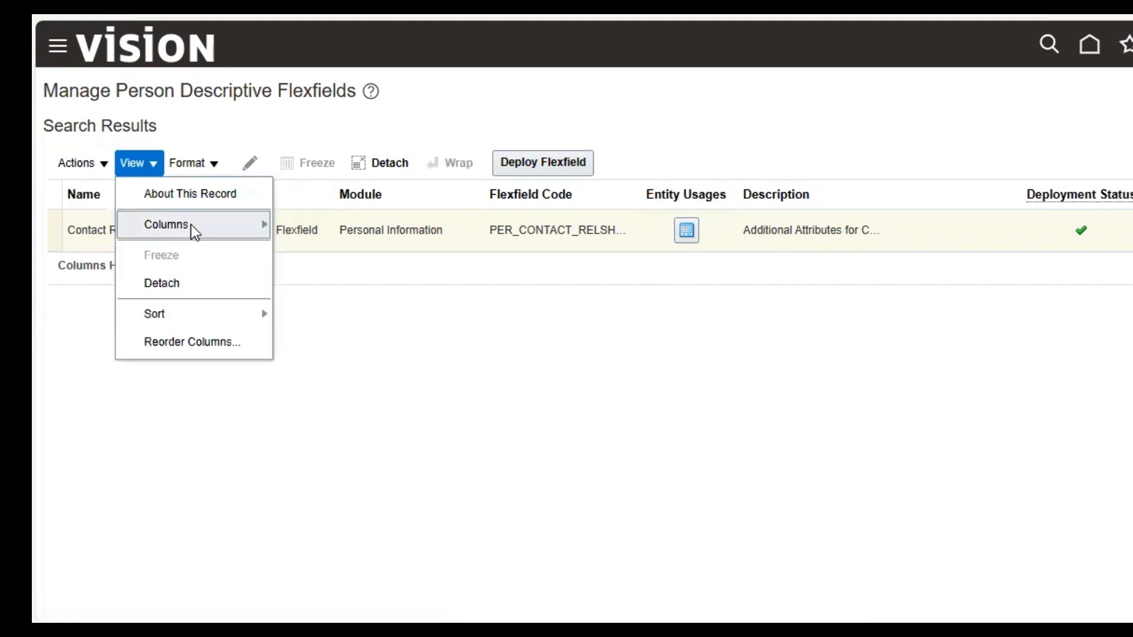
pyautogui.moveTo(190, 223)
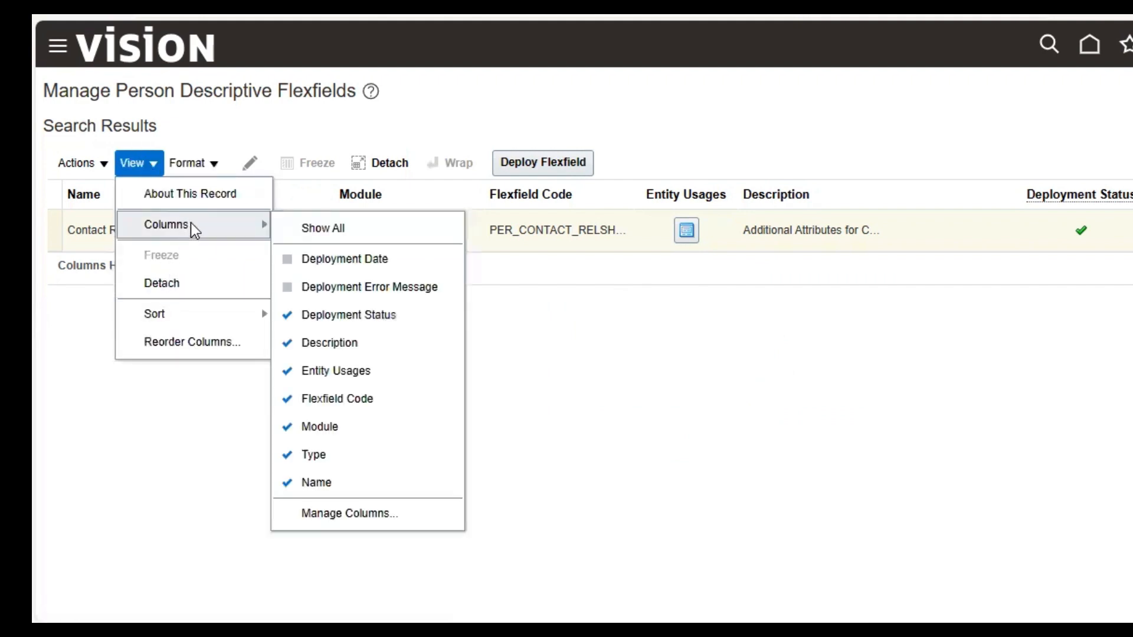
pyautogui.click(381, 261)
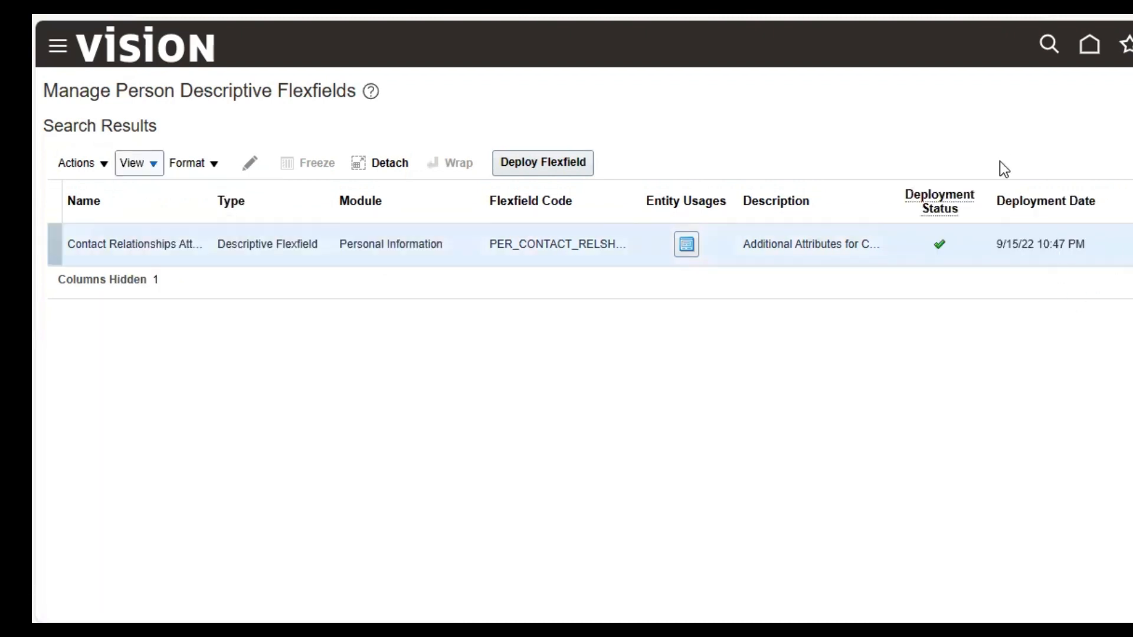
pyautogui.click(137, 162)
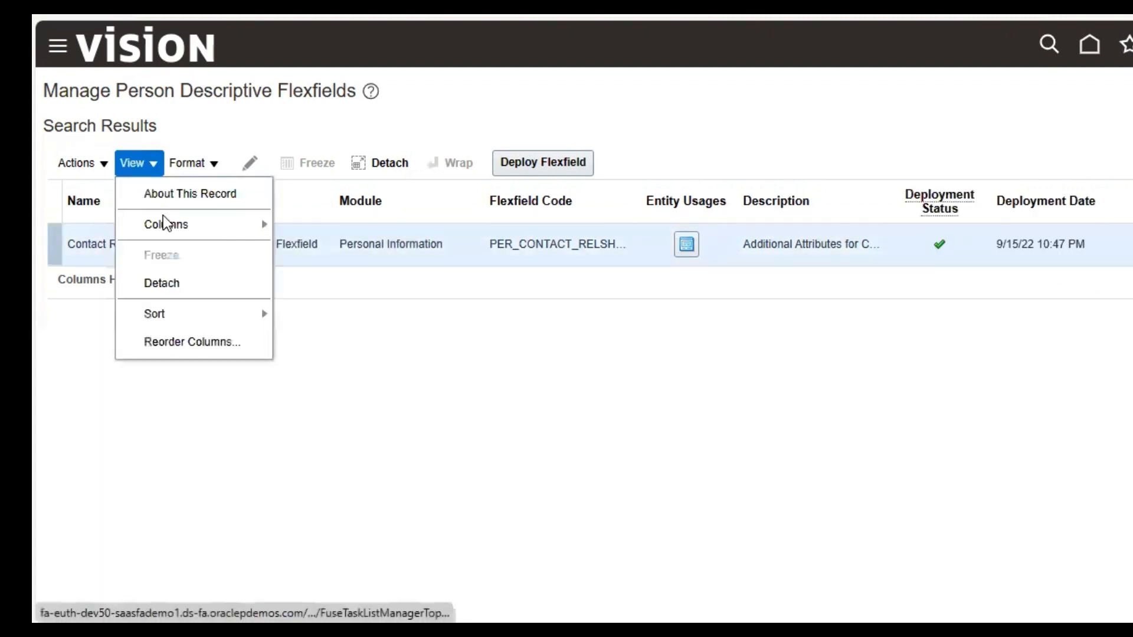
pyautogui.moveTo(175, 220)
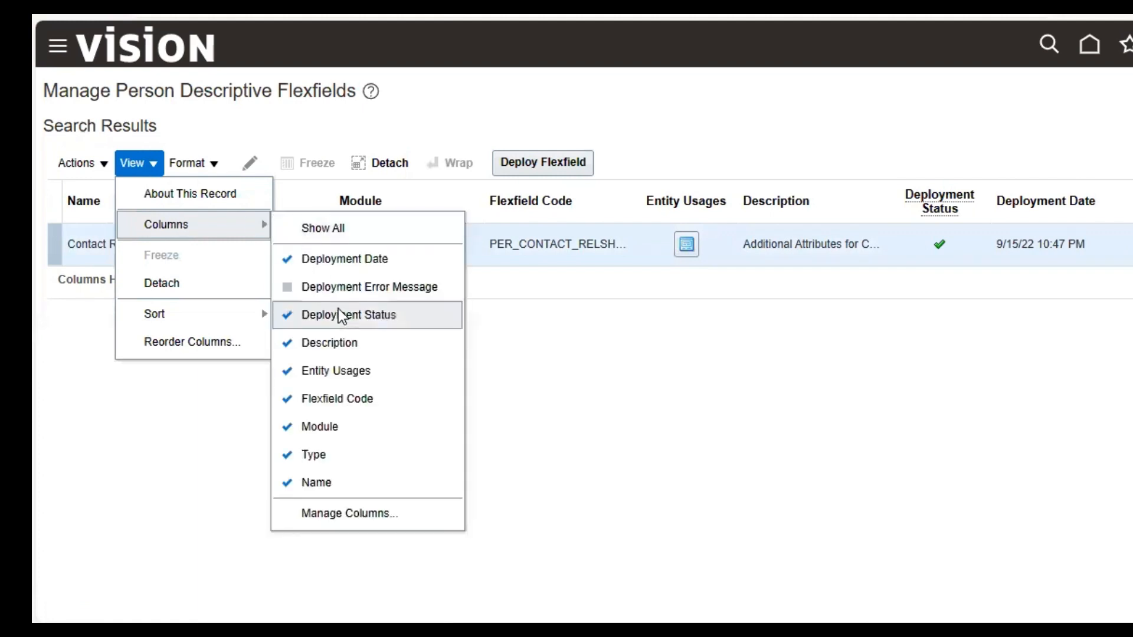
pyautogui.click(330, 288)
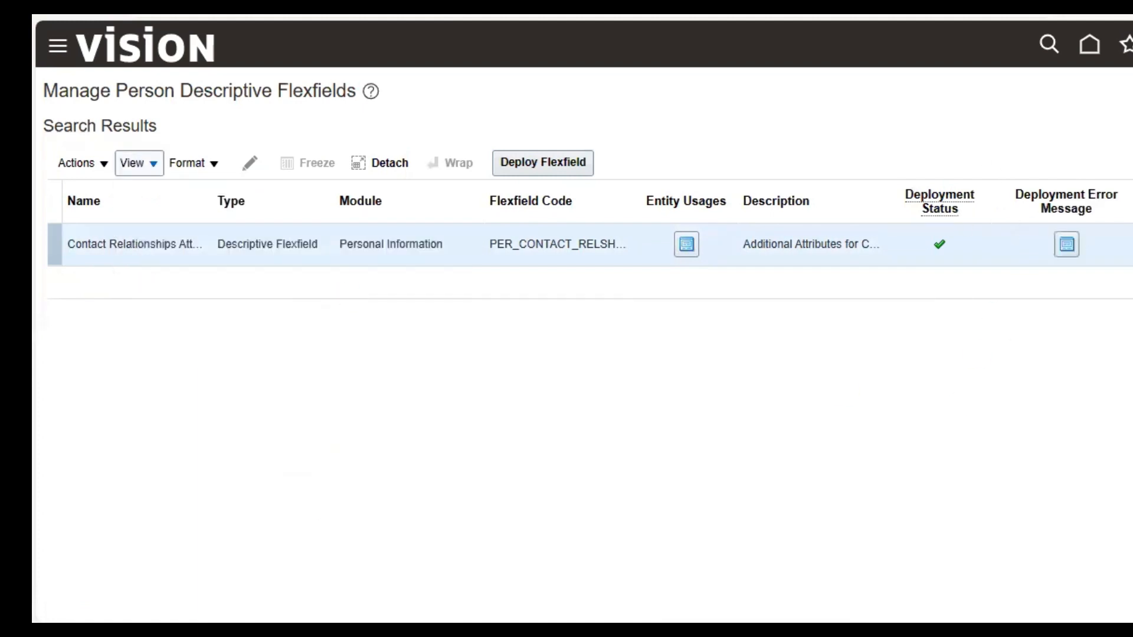
pyautogui.click(270, 249)
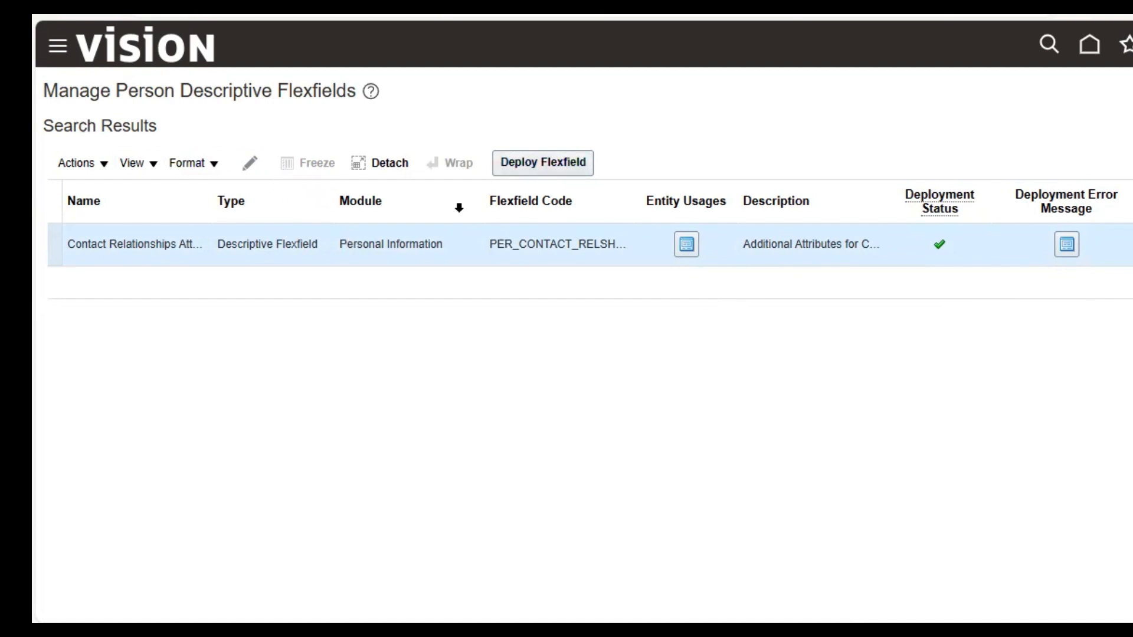
pyautogui.click(584, 163)
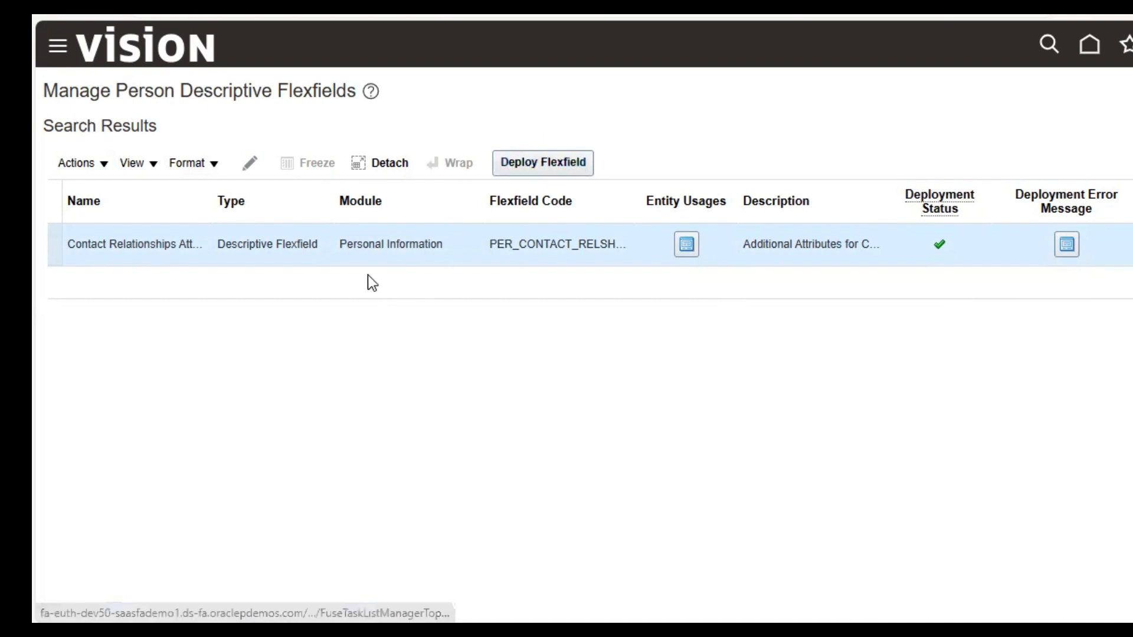
# Step: Edit the Contact Relationships Attributes flexfield and add a new global segment
pyautogui.click(249, 160)
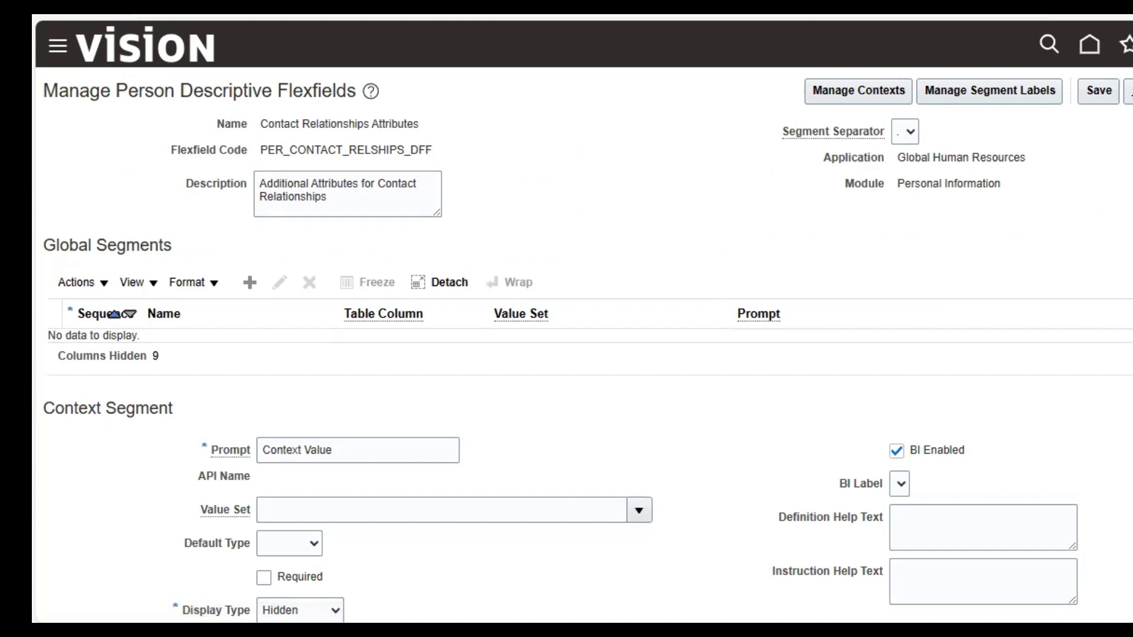
pyautogui.scroll(-2, 584, 322)
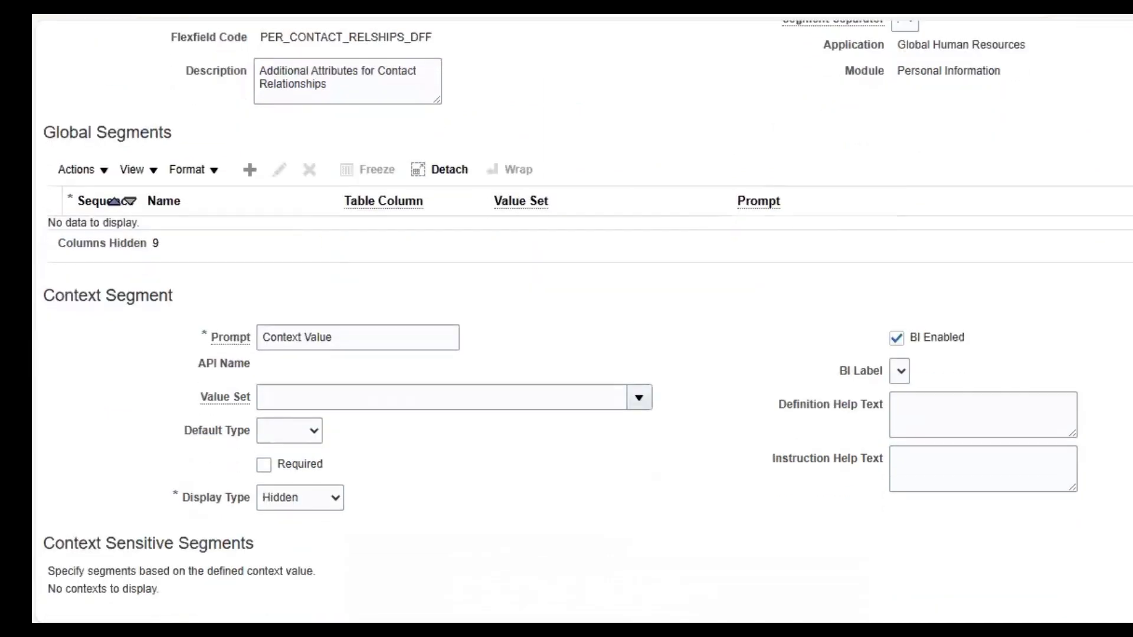
pyautogui.tripleClick(90, 132)
pyautogui.click(251, 170)
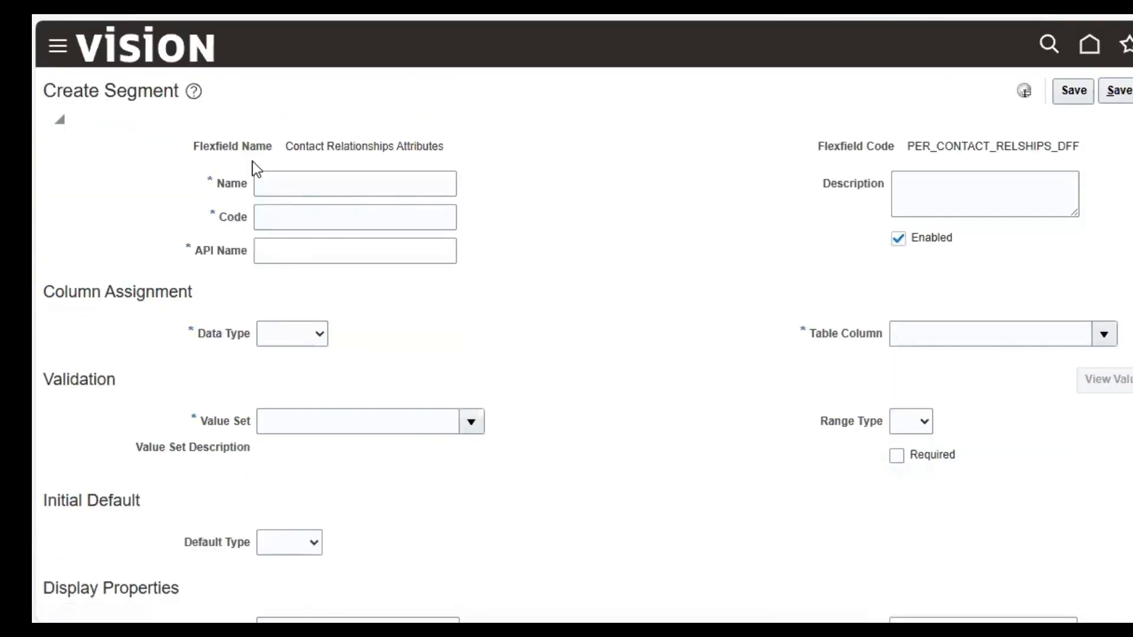
# Step: Name the segment 'SP Contact Email' and make it Character type, mapped to CONT_ATTRIBUTE1
pyautogui.click(277, 183)
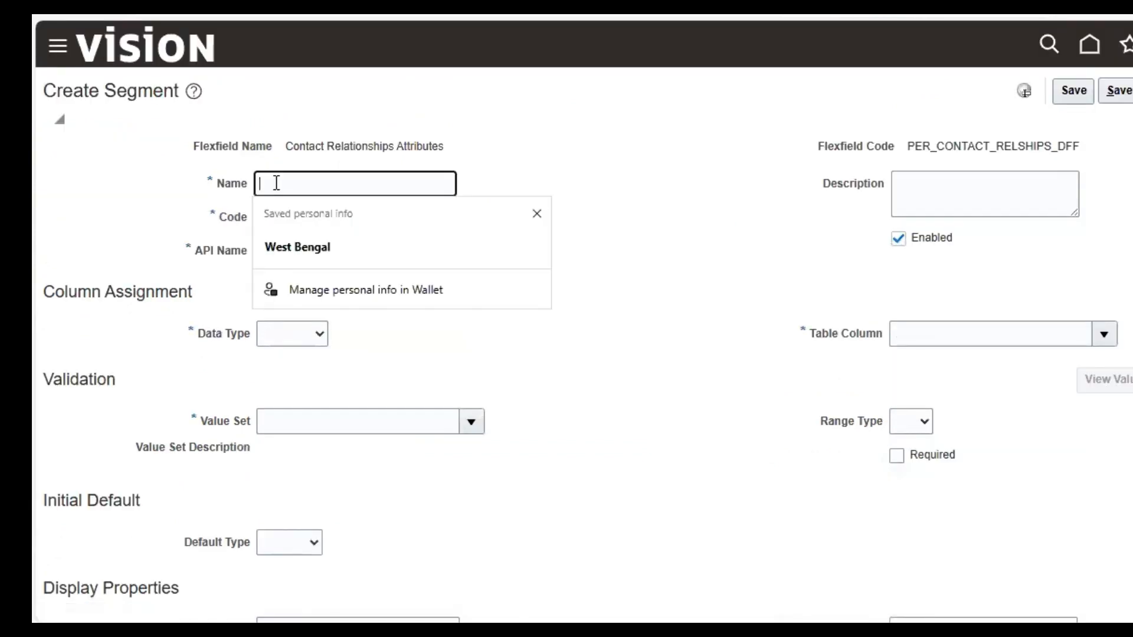
pyautogui.write('SP C')
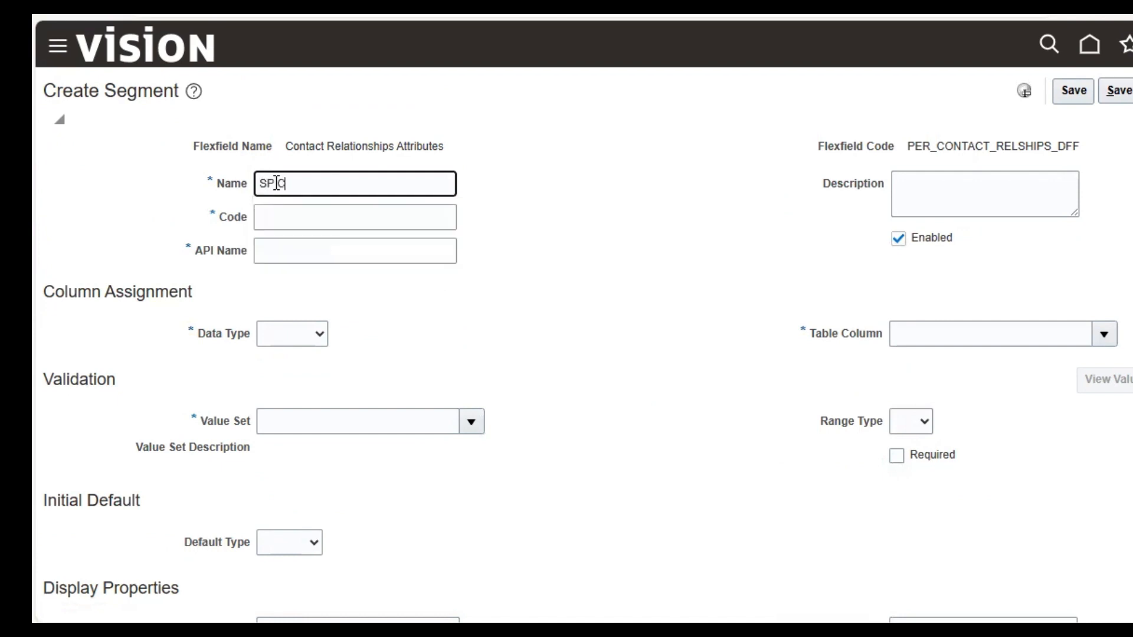
pyautogui.write('ontact Email')
pyautogui.press('Tab')
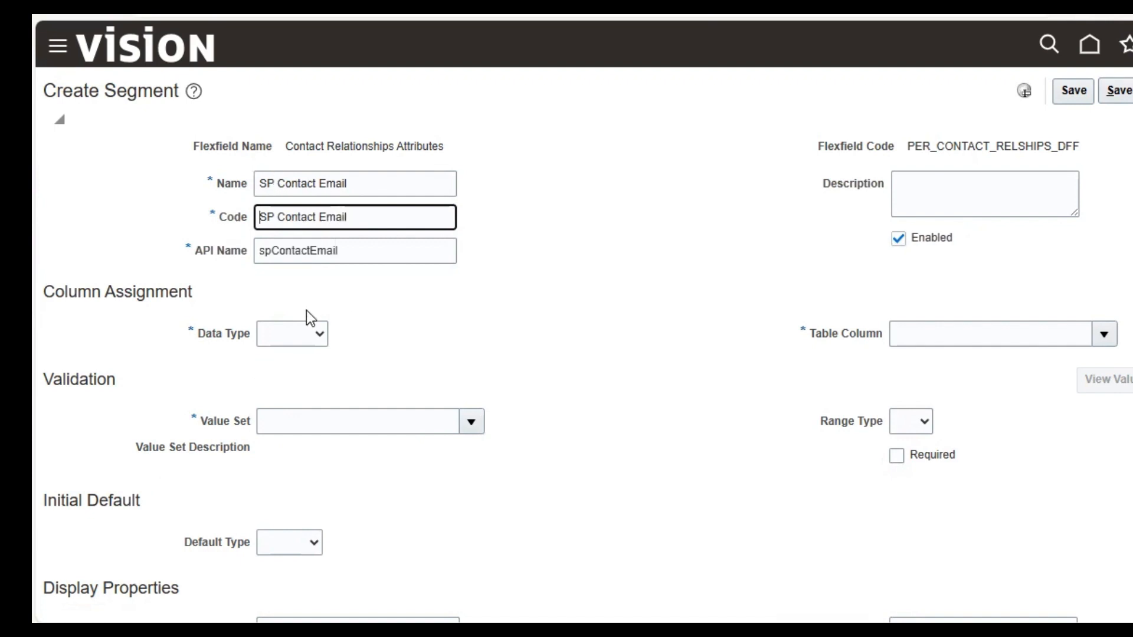
pyautogui.click(306, 333)
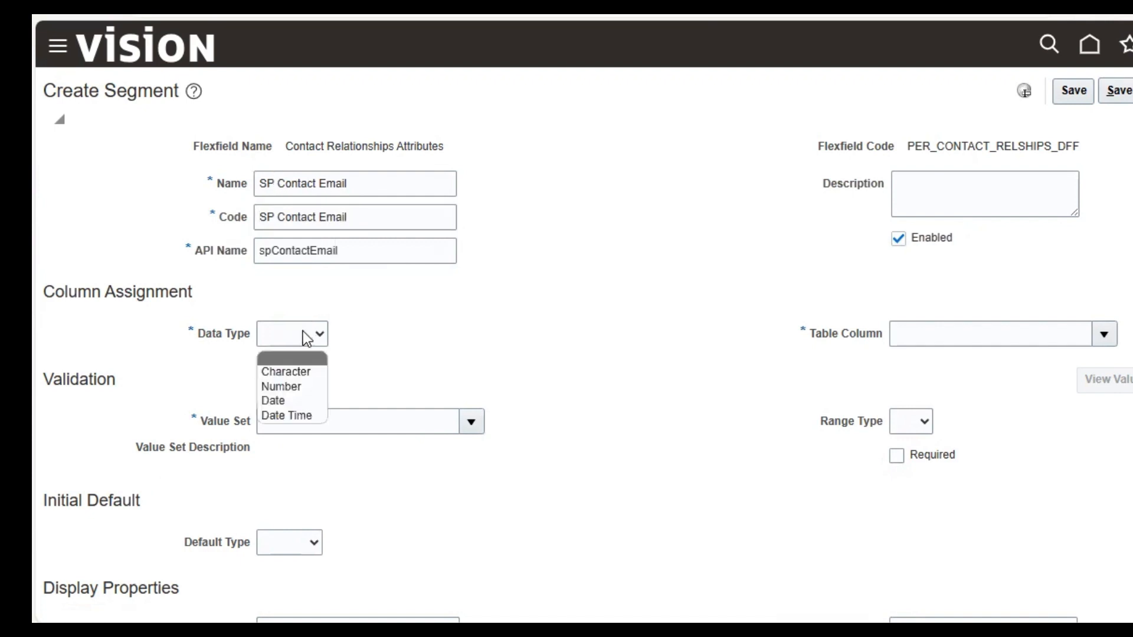
pyautogui.click(307, 373)
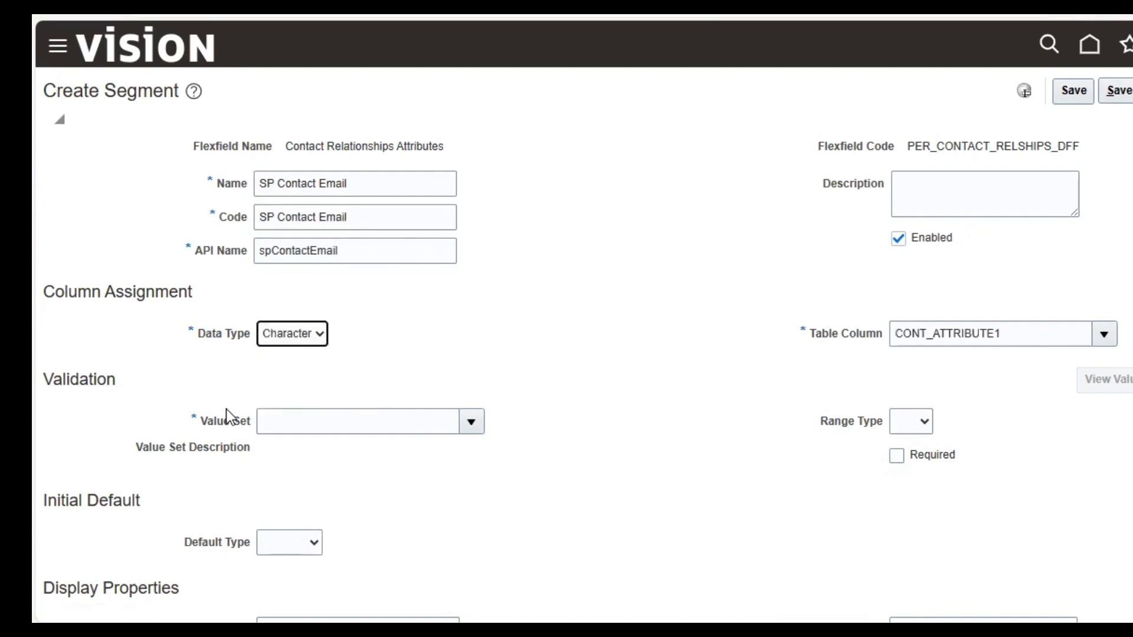
pyautogui.click(347, 430)
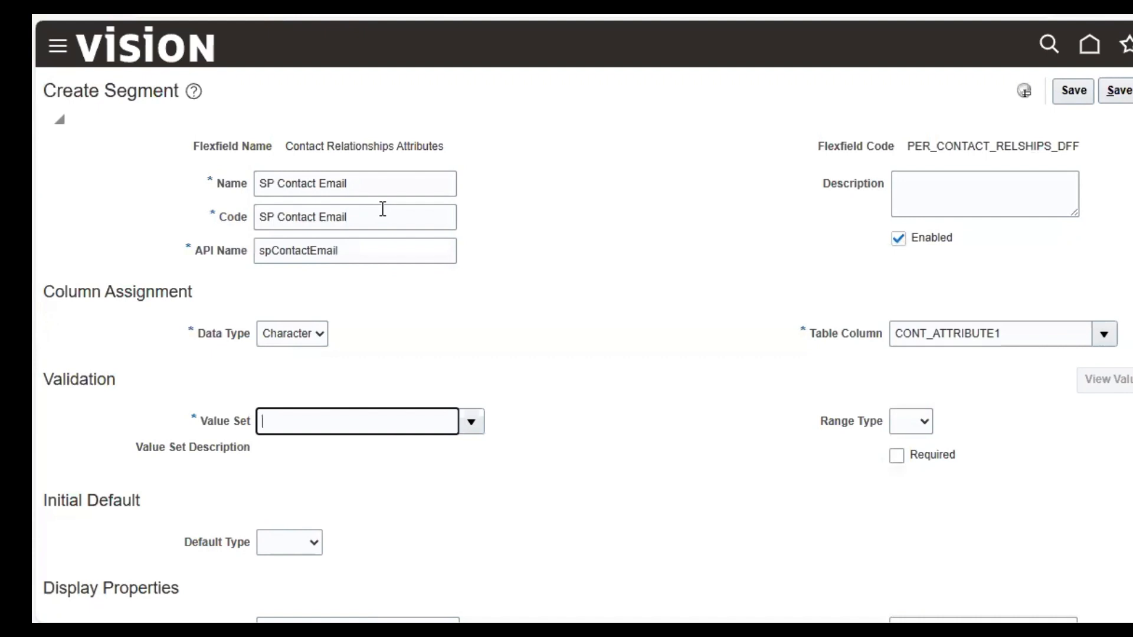
# Step: Assign the 150Char value set and view its definition (Format Only, maximum length 150)
pyautogui.click(472, 423)
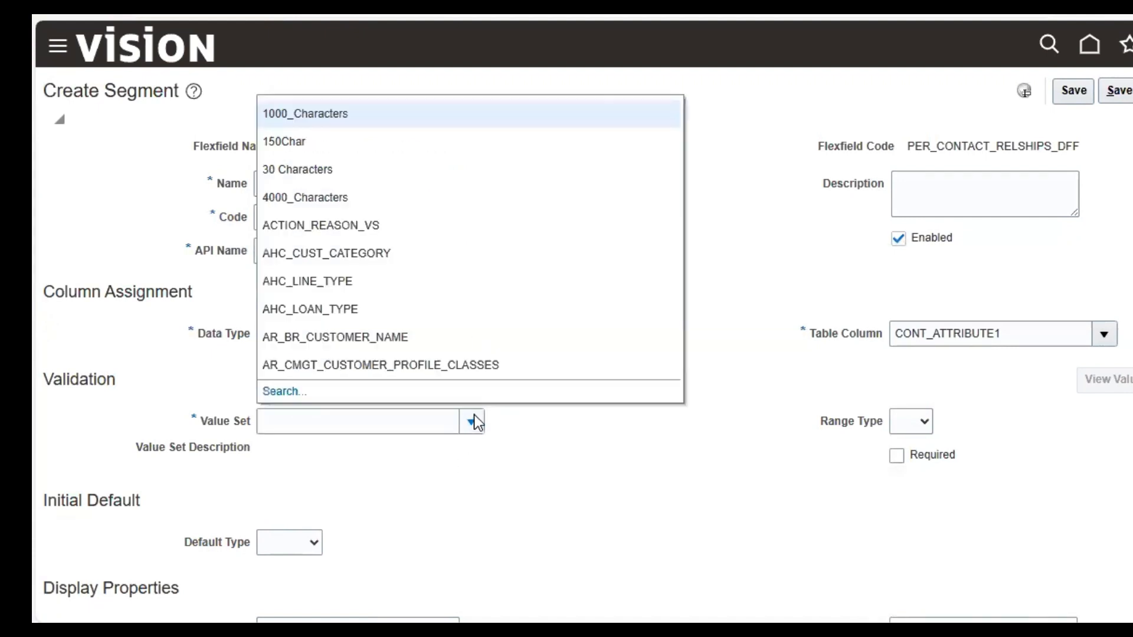
pyautogui.click(364, 141)
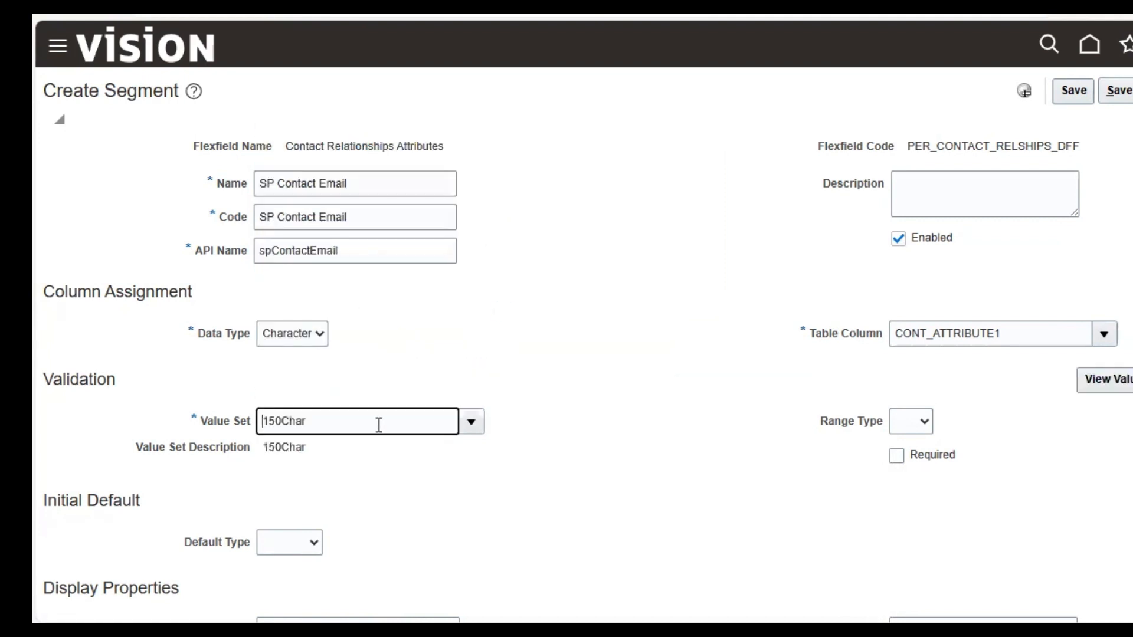
pyautogui.click(1110, 380)
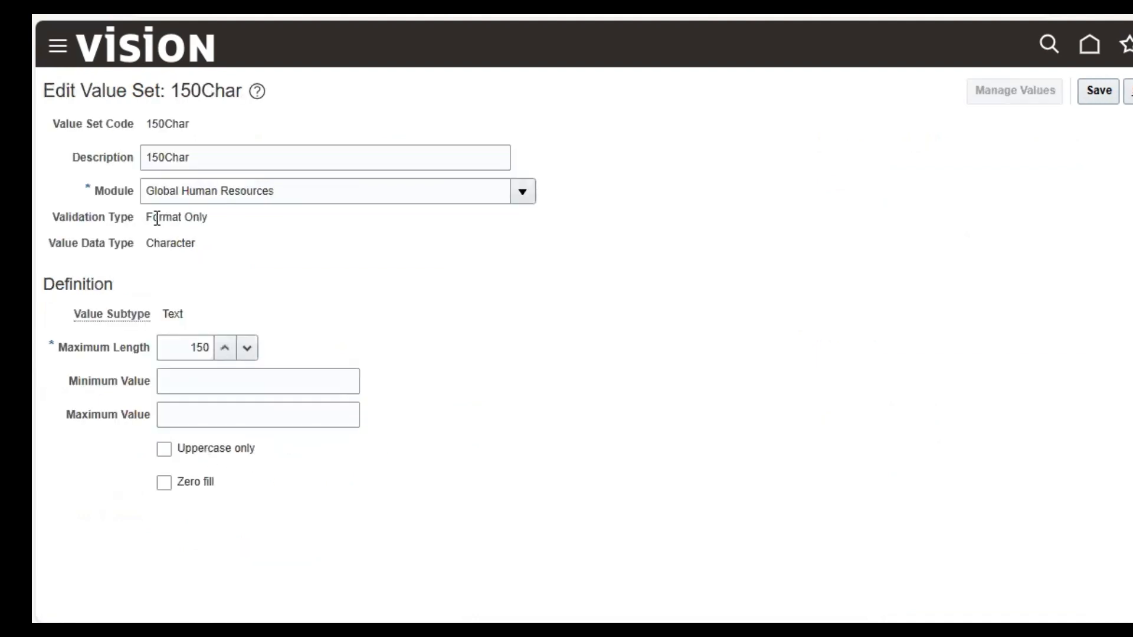
# Step: Highlight the 150Char value set's Format Only validation type and Text value subtype
pyautogui.moveTo(145, 217); pyautogui.dragTo(214, 223)
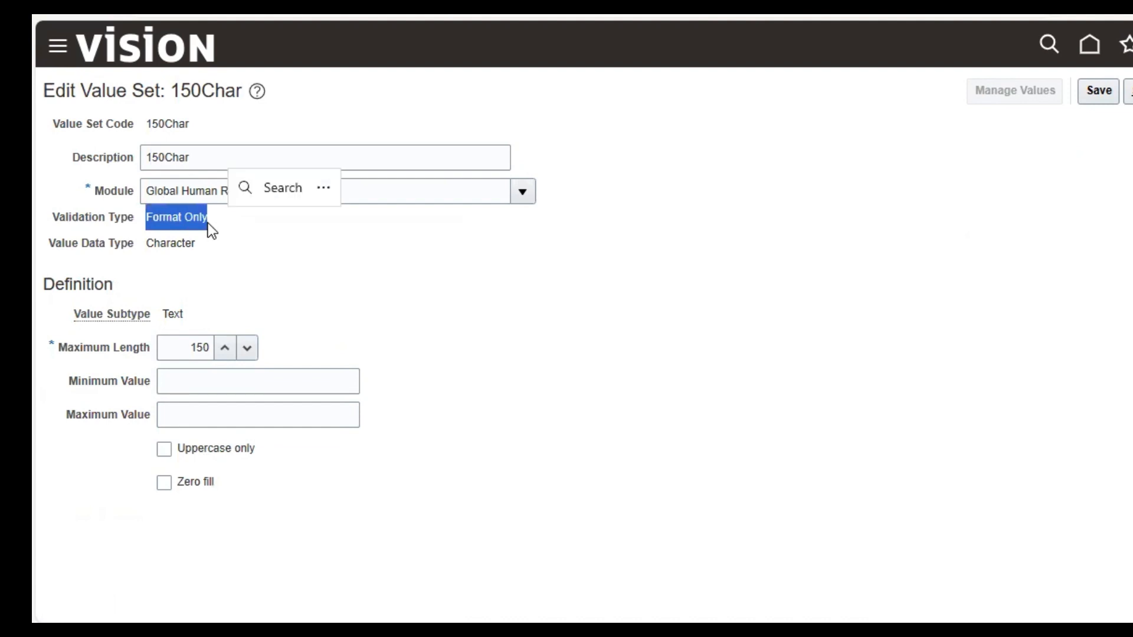
pyautogui.moveTo(162, 314); pyautogui.dragTo(177, 318)
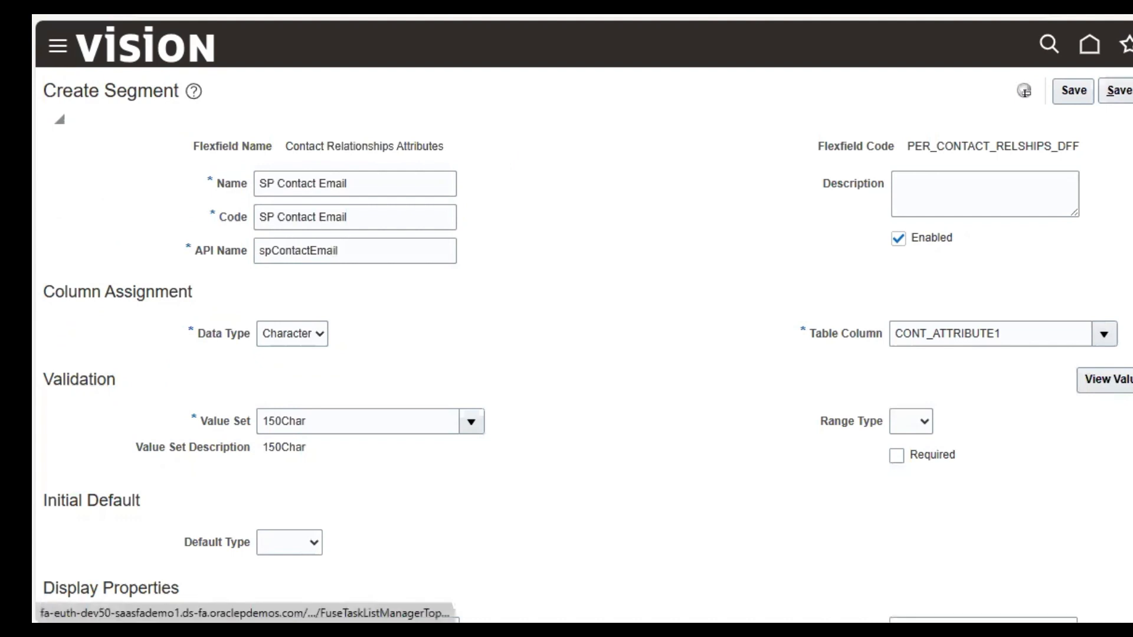
# Step: Check that the segment's Prompt reads SP Contact Email, leaving it unchanged
pyautogui.scroll(-1, 567, 330)
pyautogui.scroll(-3, 1025, 30)
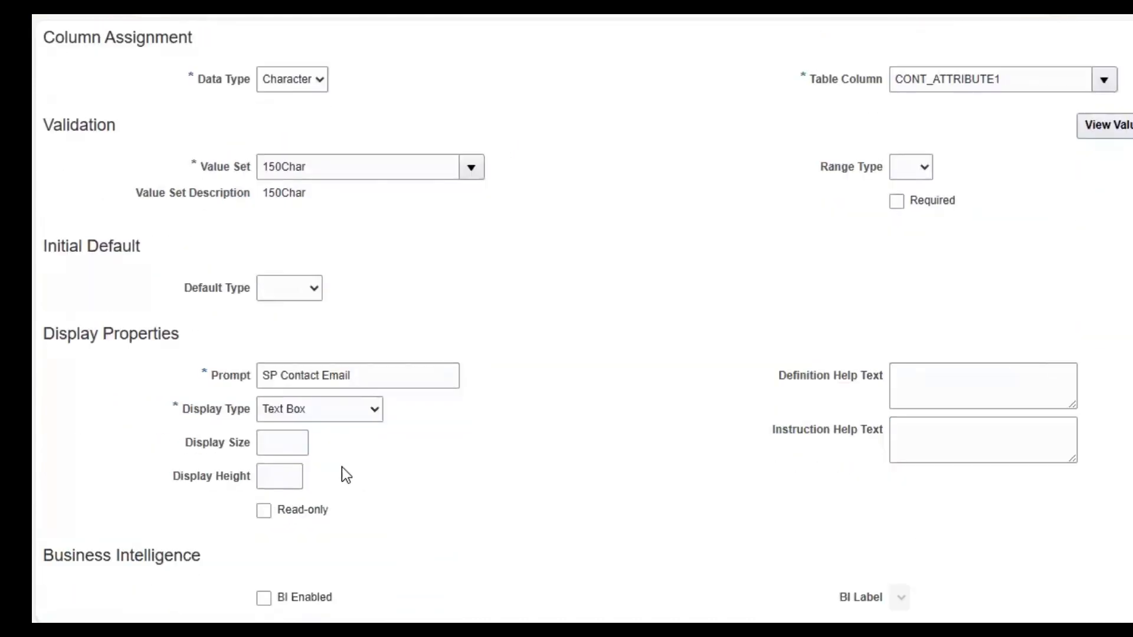
pyautogui.tripleClick(224, 374)
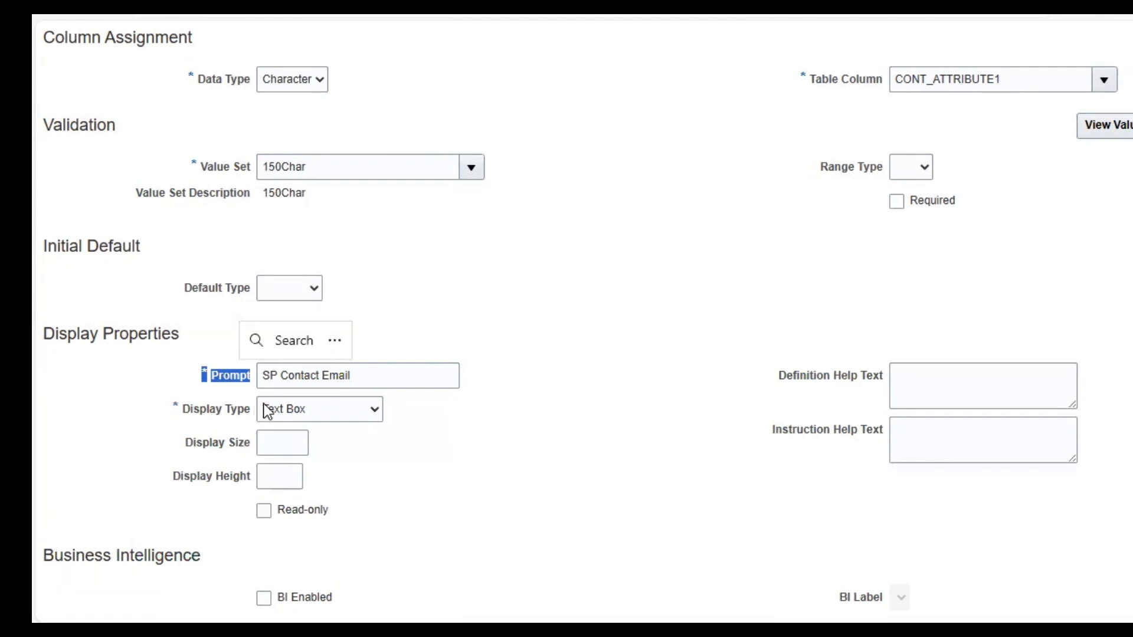
pyautogui.click(281, 376)
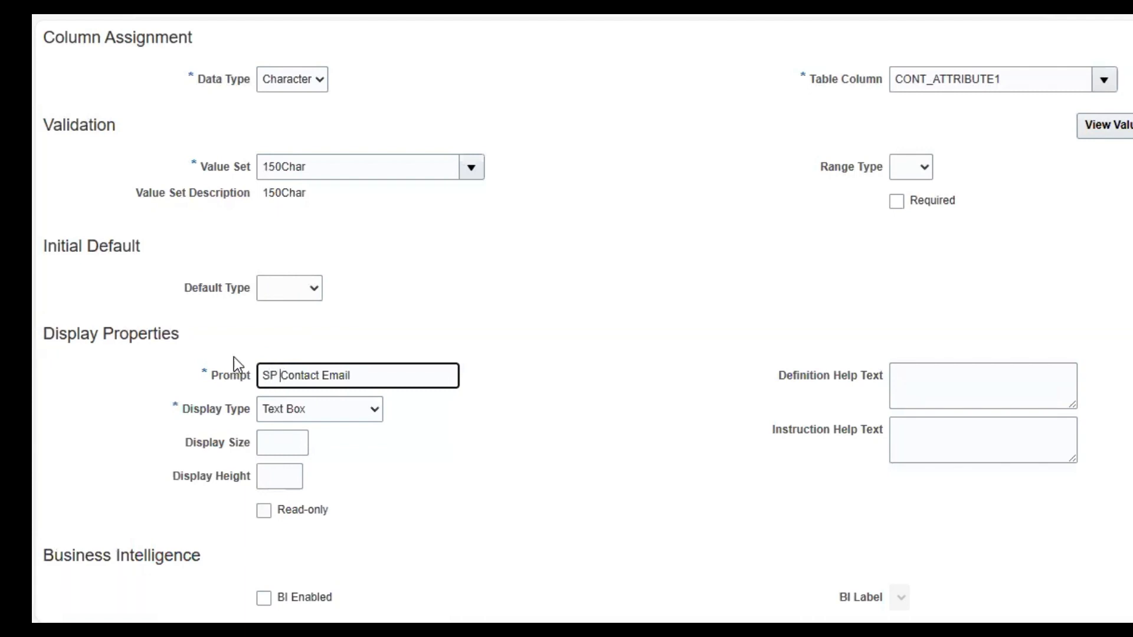
pyautogui.click(688, 200)
# Step: Bring up the Table Column dropdown list of available columns
pyautogui.scroll(5, 977, 331)
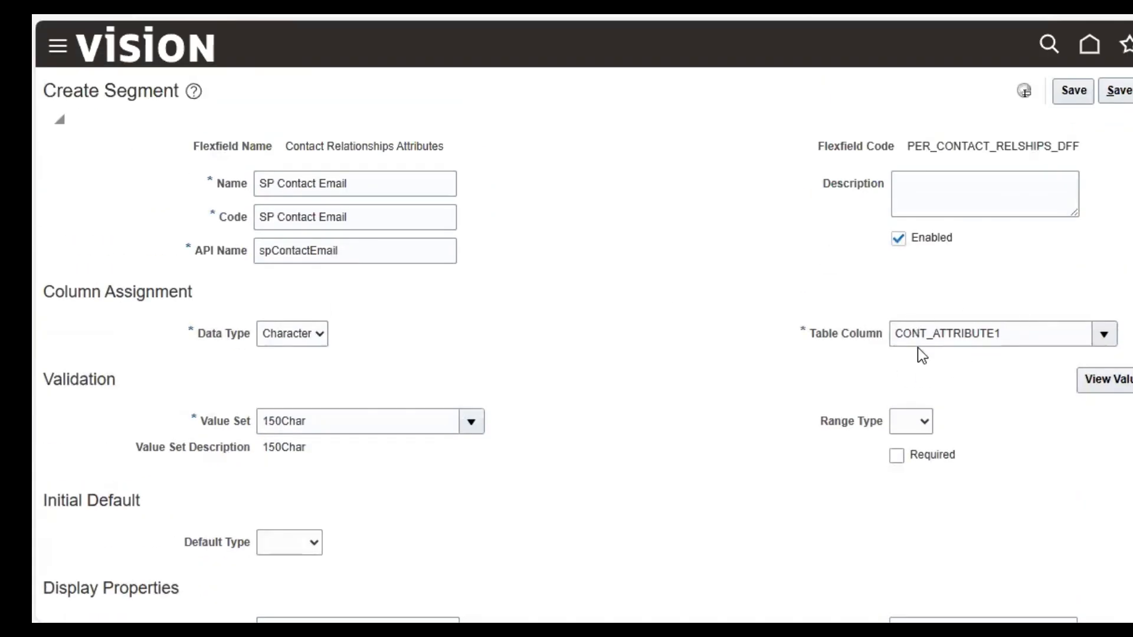
pyautogui.click(1104, 335)
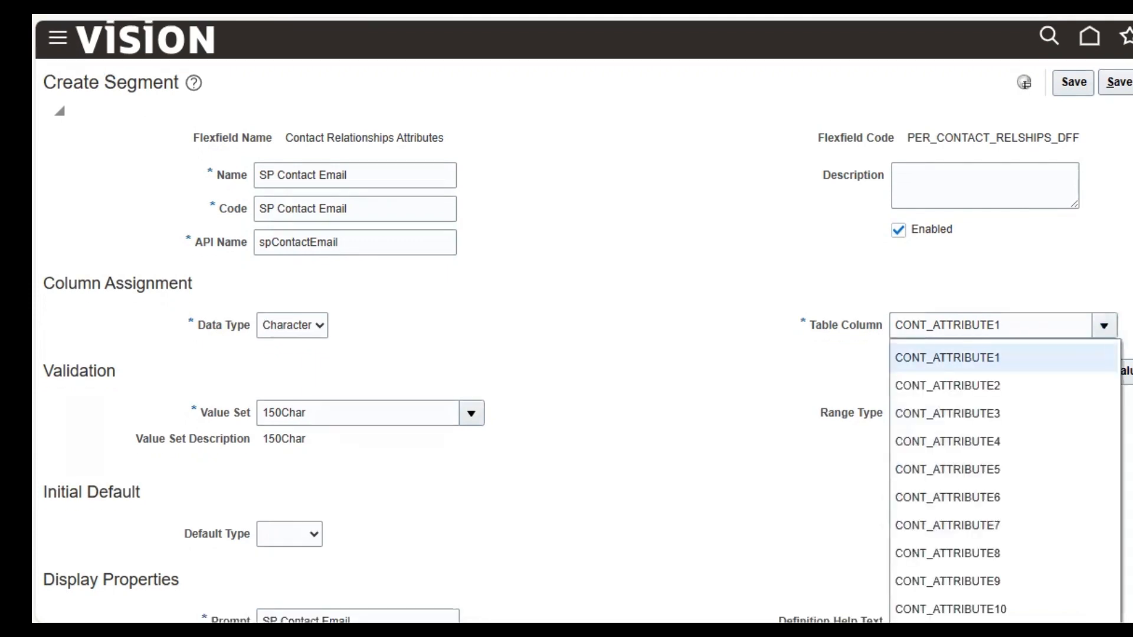
pyautogui.scroll(-3, 1126, 332)
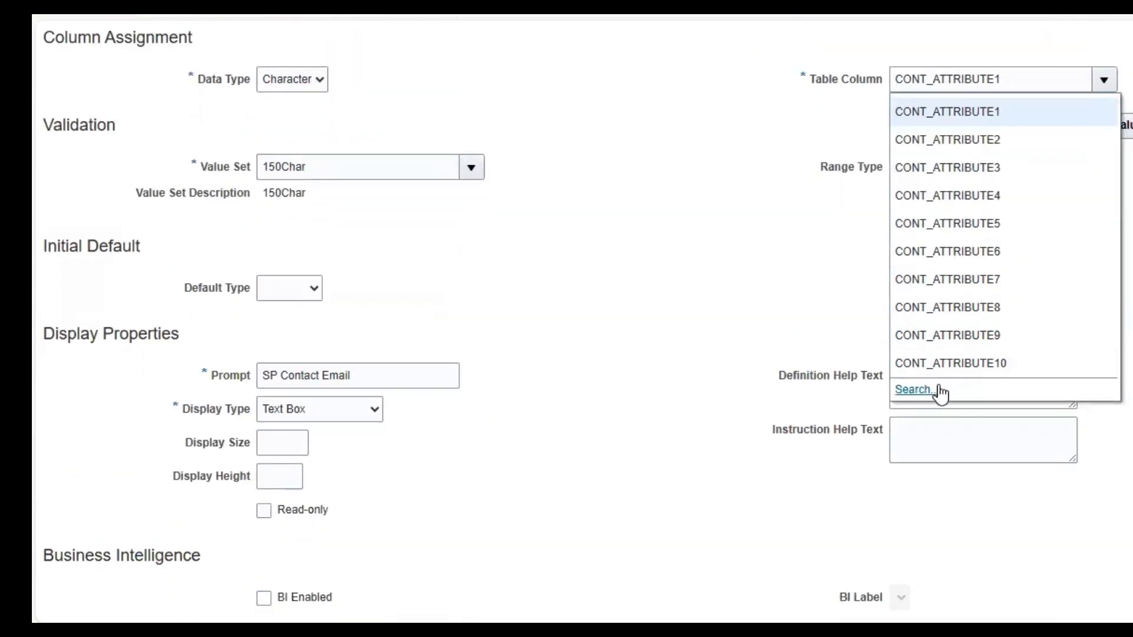
# Step: Search table columns for CONT_ATTRIBUTE, review CONT_ATTRIBUTE1–30, then cancel keeping CONT_ATTRIBUTE1
pyautogui.click(908, 391)
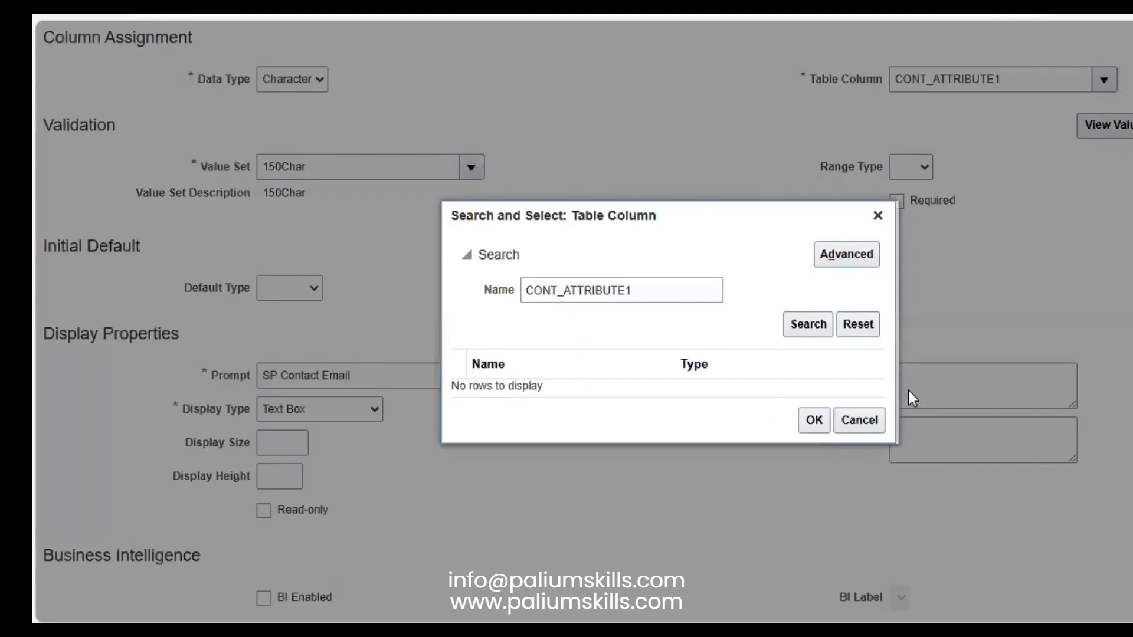
pyautogui.moveTo(567, 287); pyautogui.dragTo(447, 286)
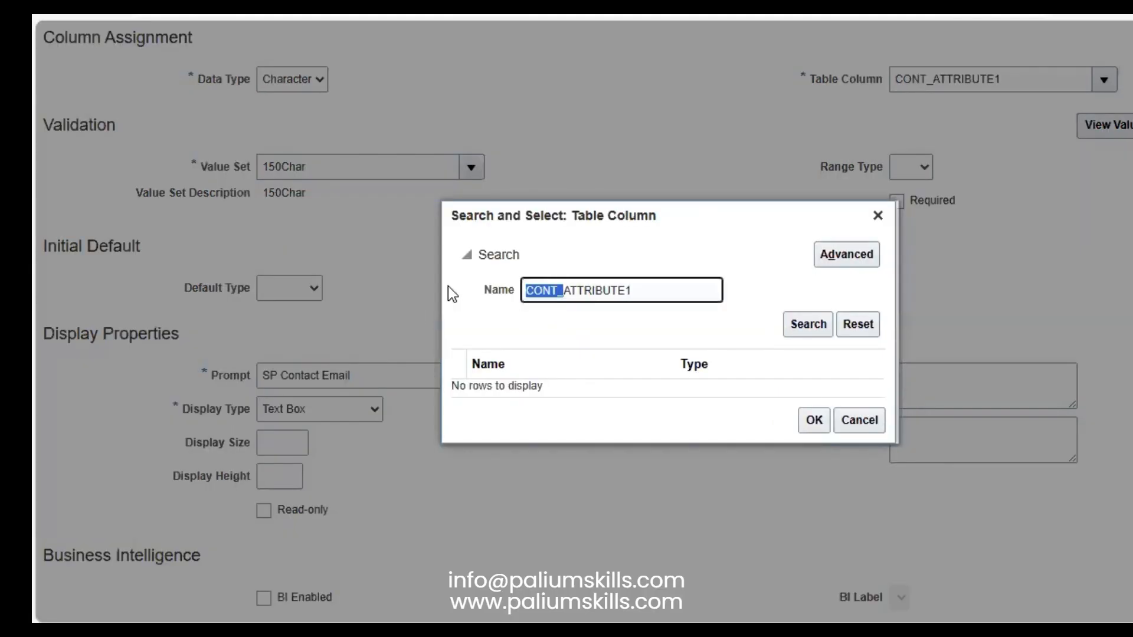
pyautogui.press('BackSpace')
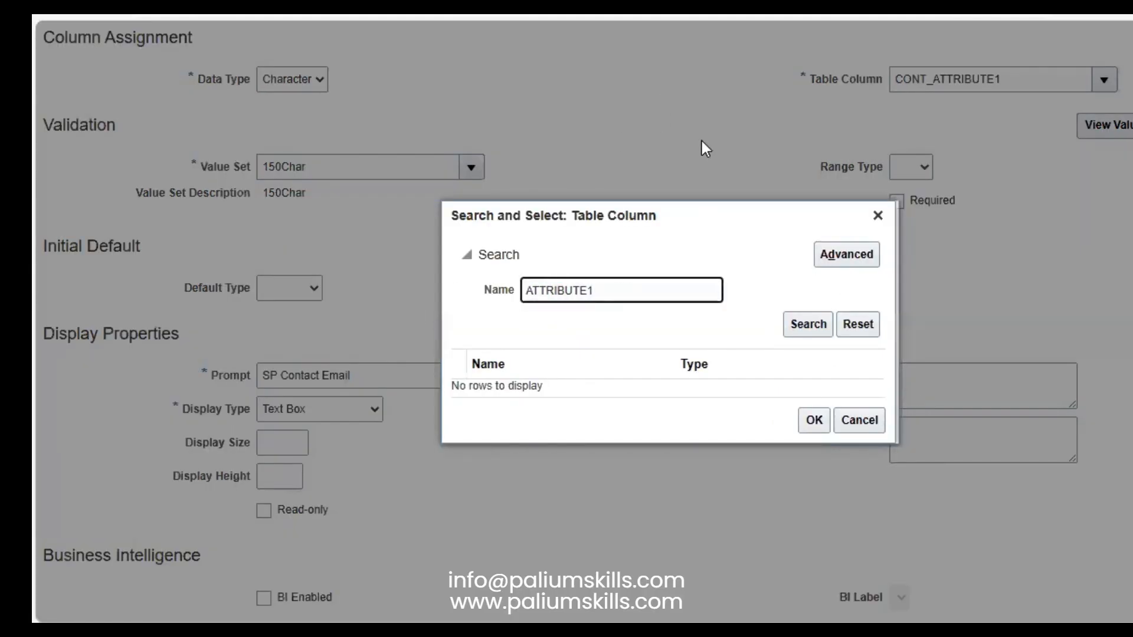
pyautogui.click(595, 295)
pyautogui.press('BackSpace')
pyautogui.click(803, 326)
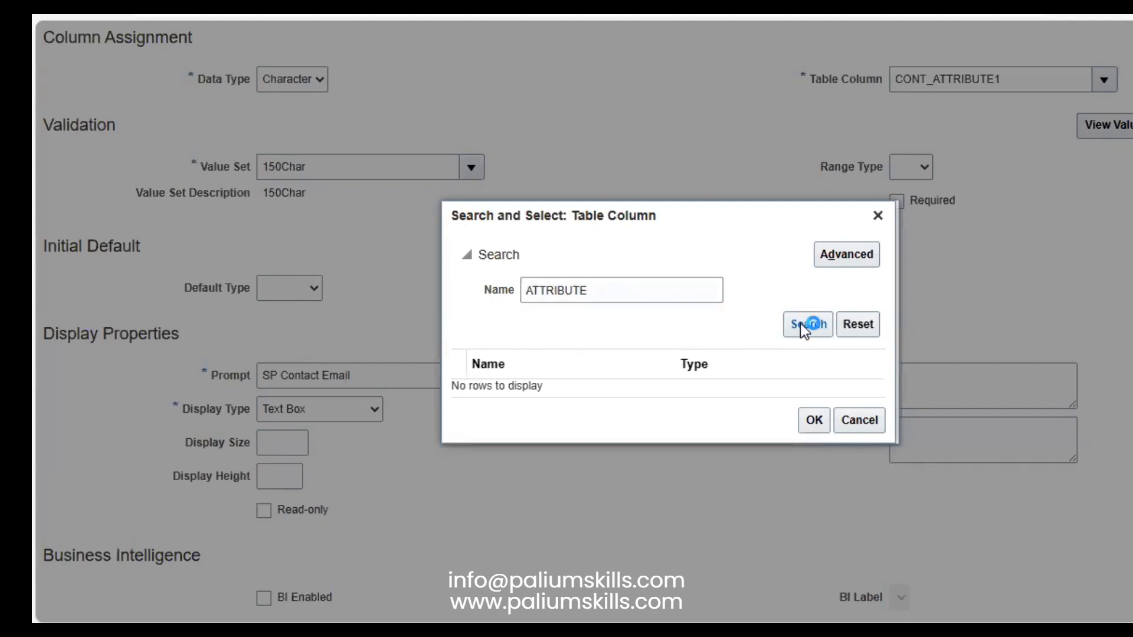
pyautogui.click(611, 289)
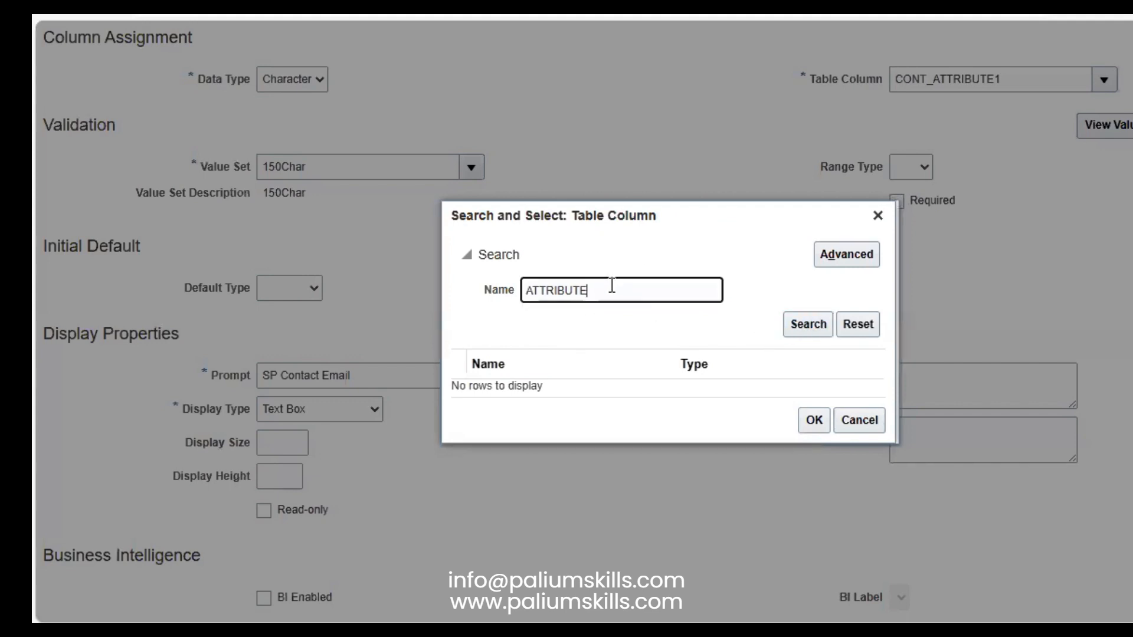
pyautogui.write('CONT')
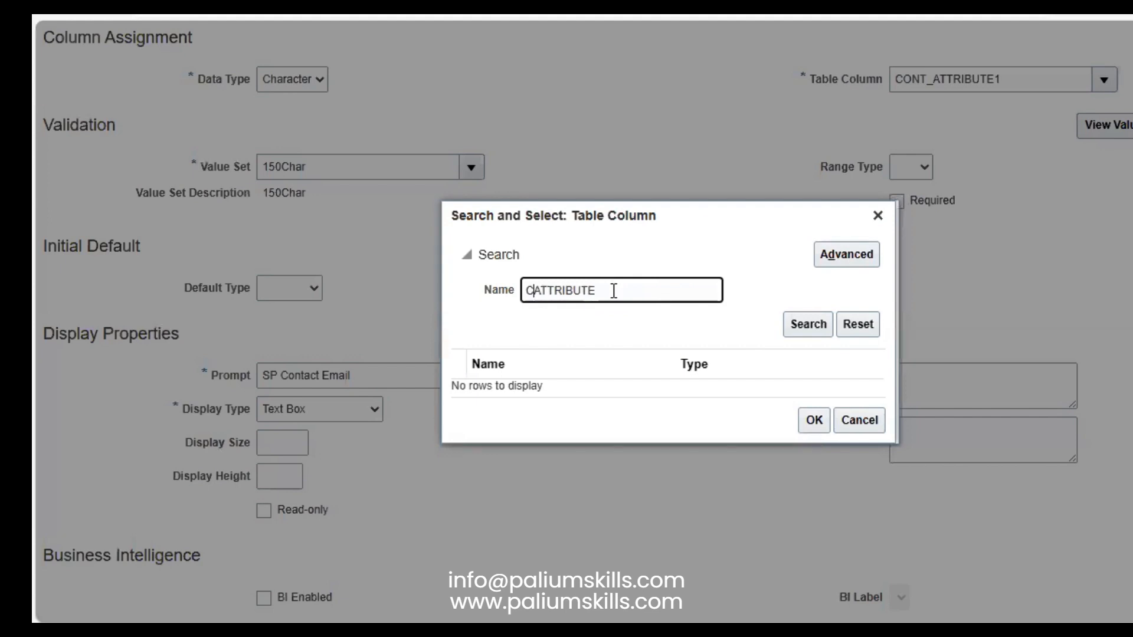
pyautogui.write('_')
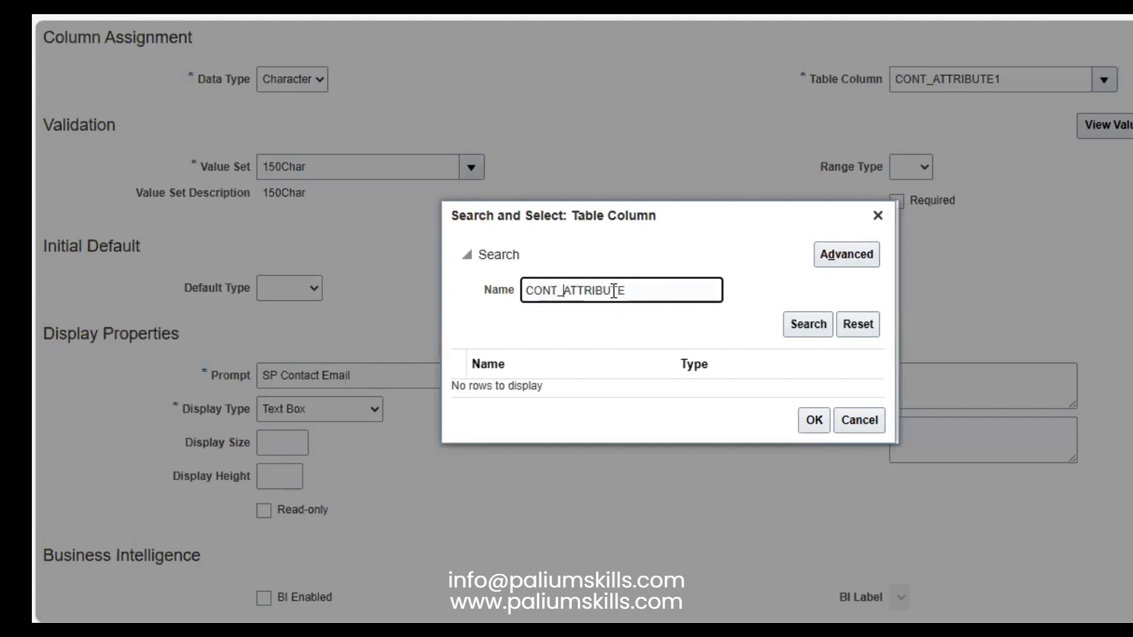
pyautogui.press('Return')
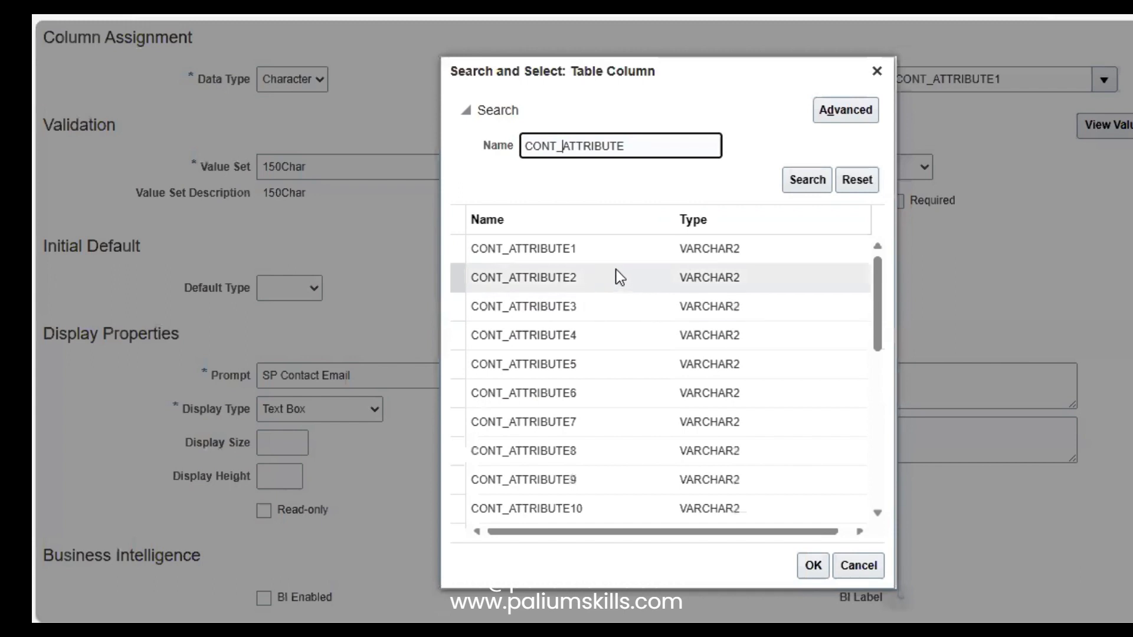
pyautogui.moveTo(881, 266); pyautogui.dragTo(875, 488)
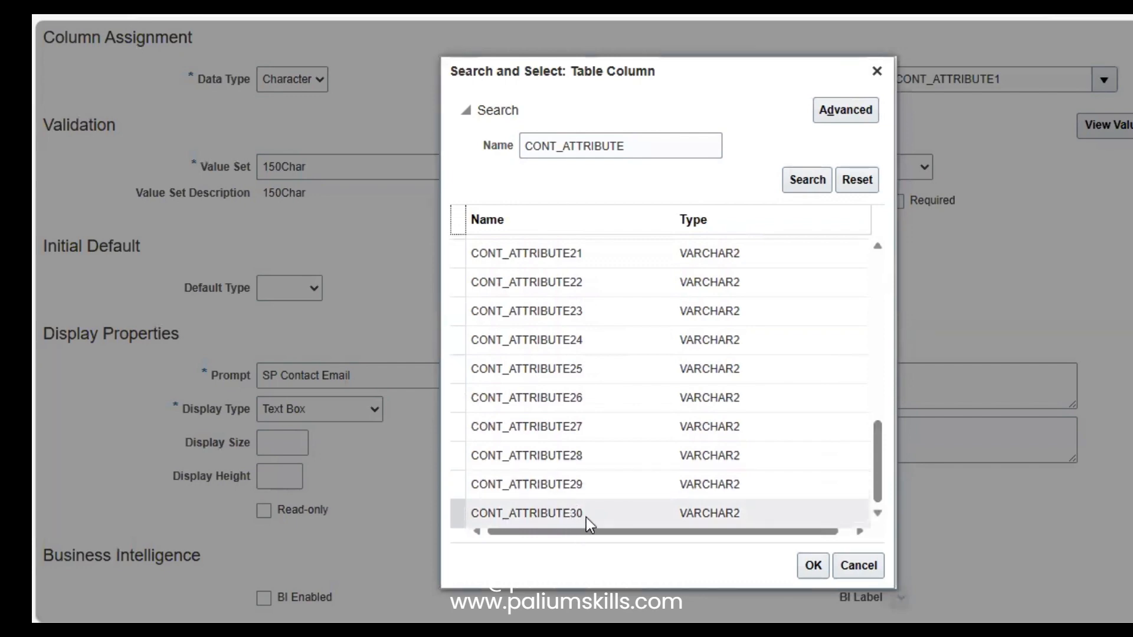
pyautogui.click(856, 566)
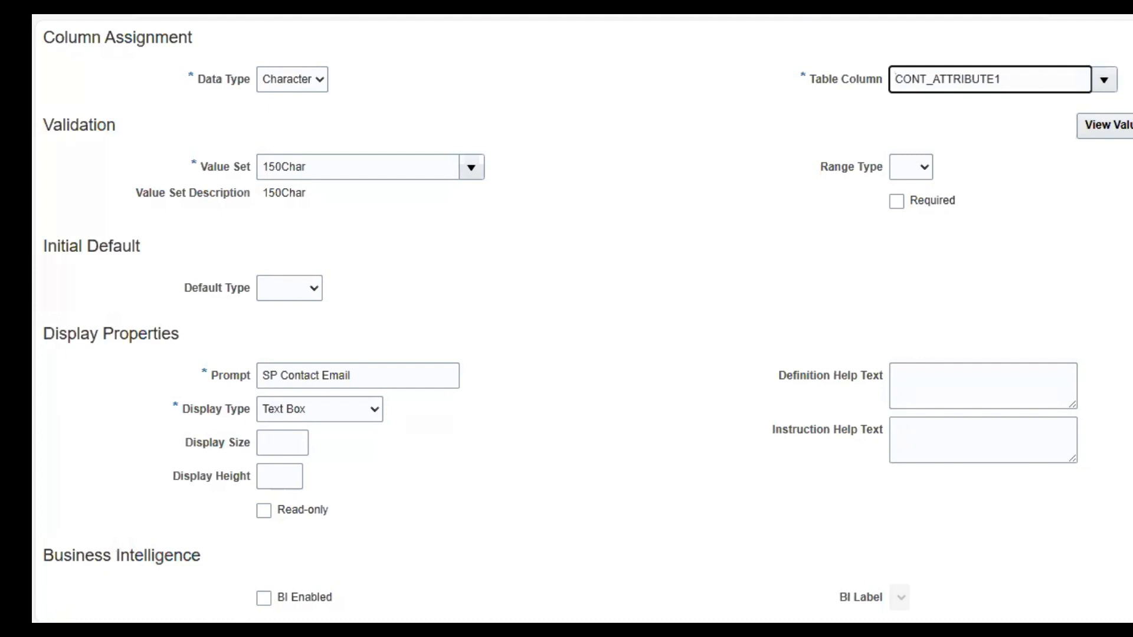
# Step: Set the SP Contact Email segment's Display Size to 20 and save and close it
pyautogui.scroll(1, 582, 322)
pyautogui.scroll(1, 582, 322)
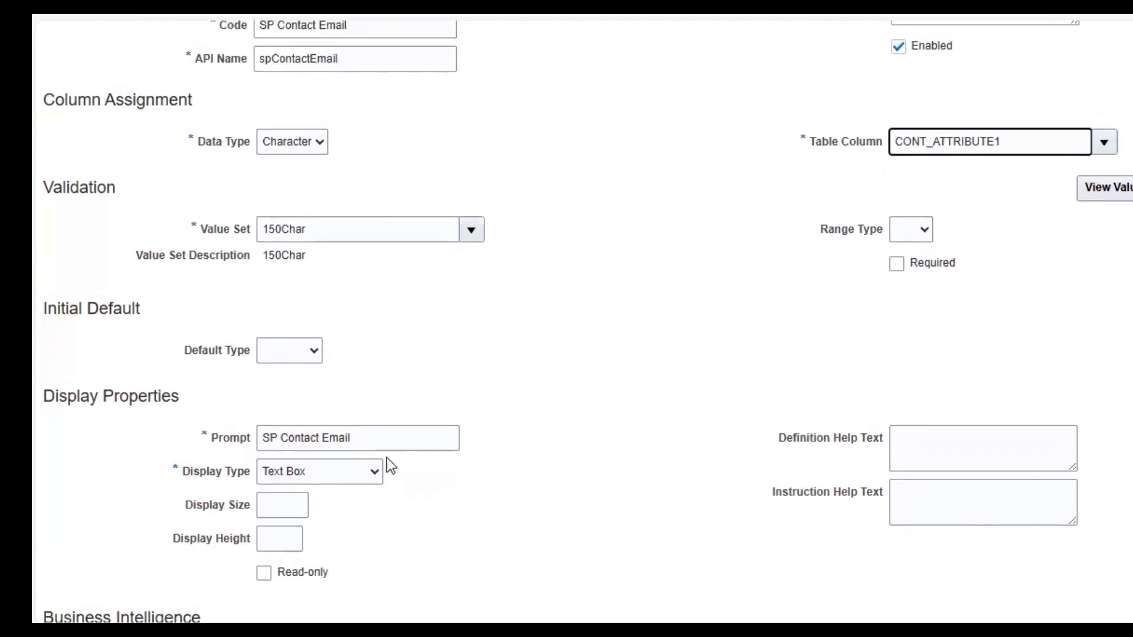
pyautogui.click(277, 504)
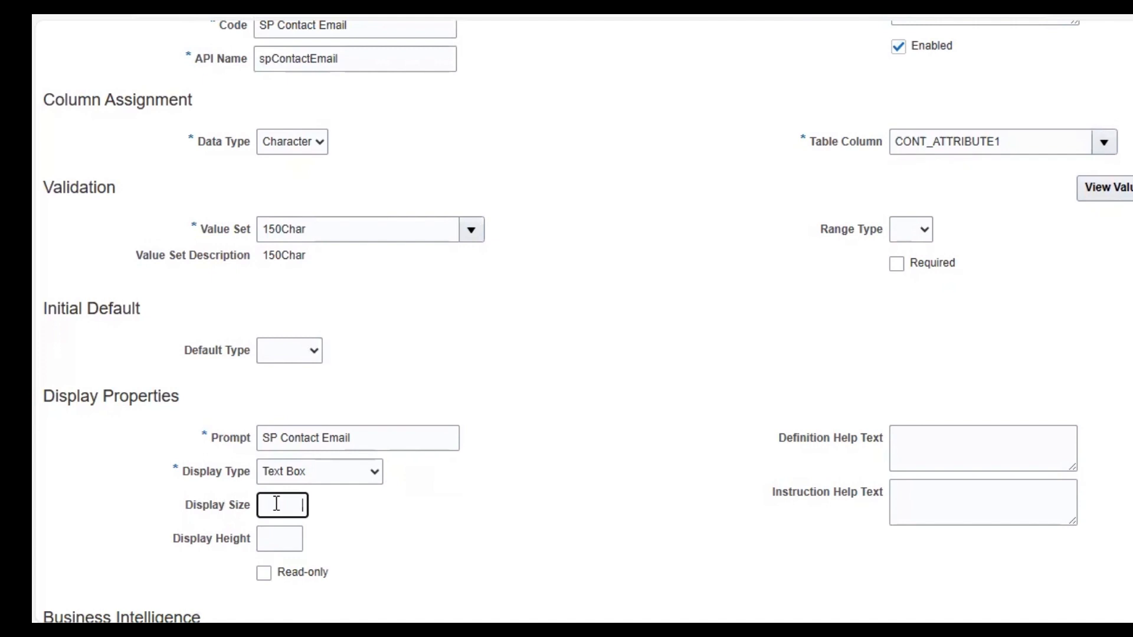
pyautogui.write('20')
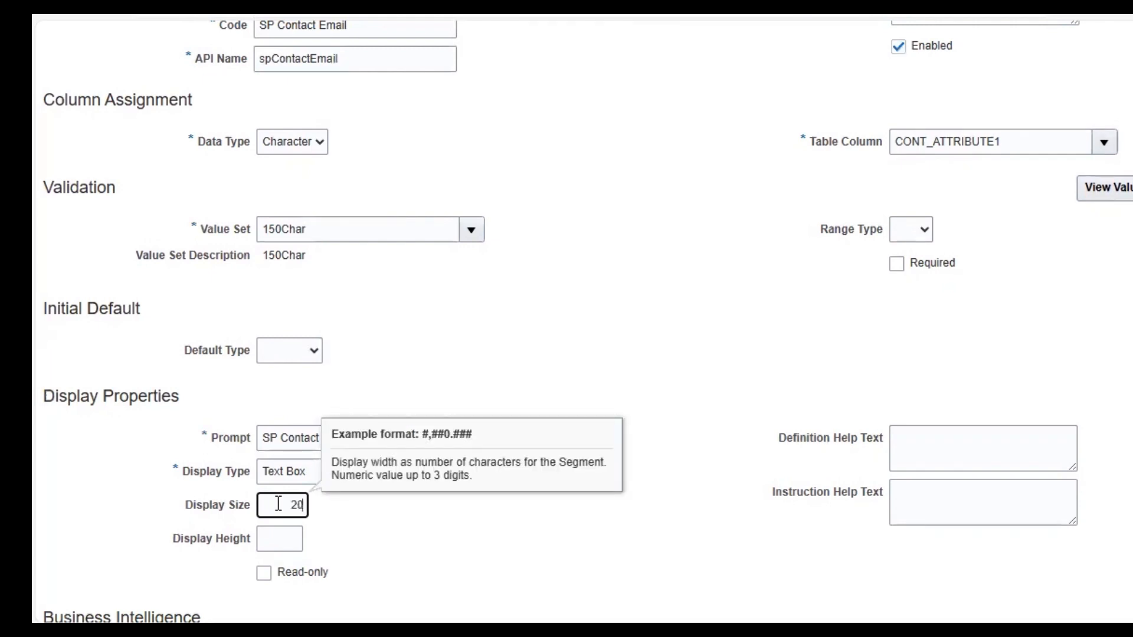
pyautogui.press('Tab')
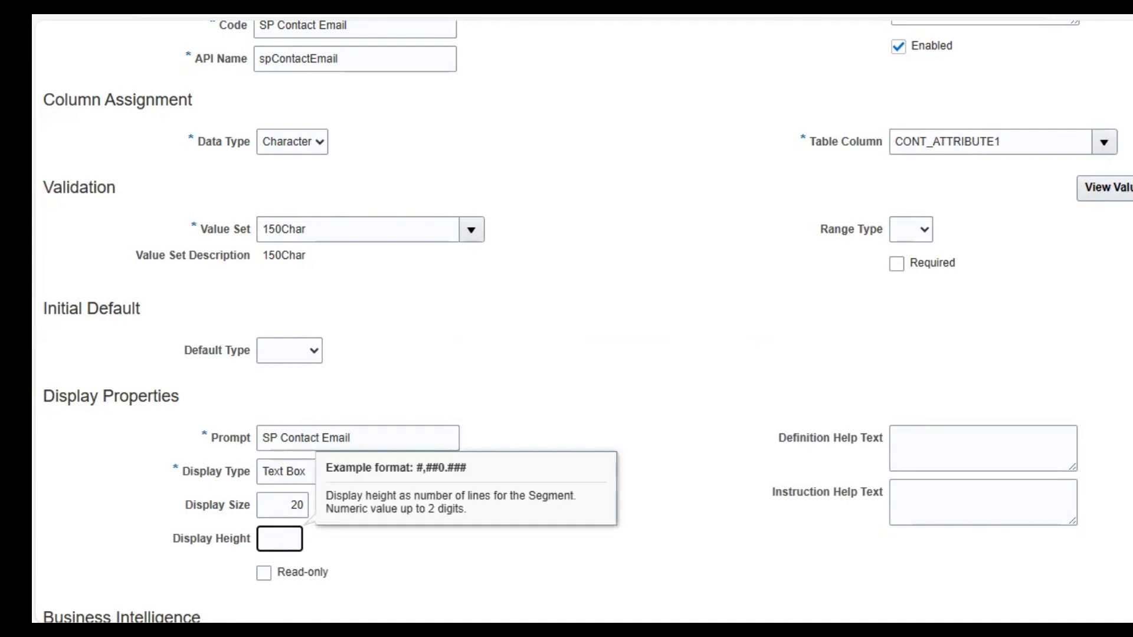
pyautogui.scroll(3, 582, 322)
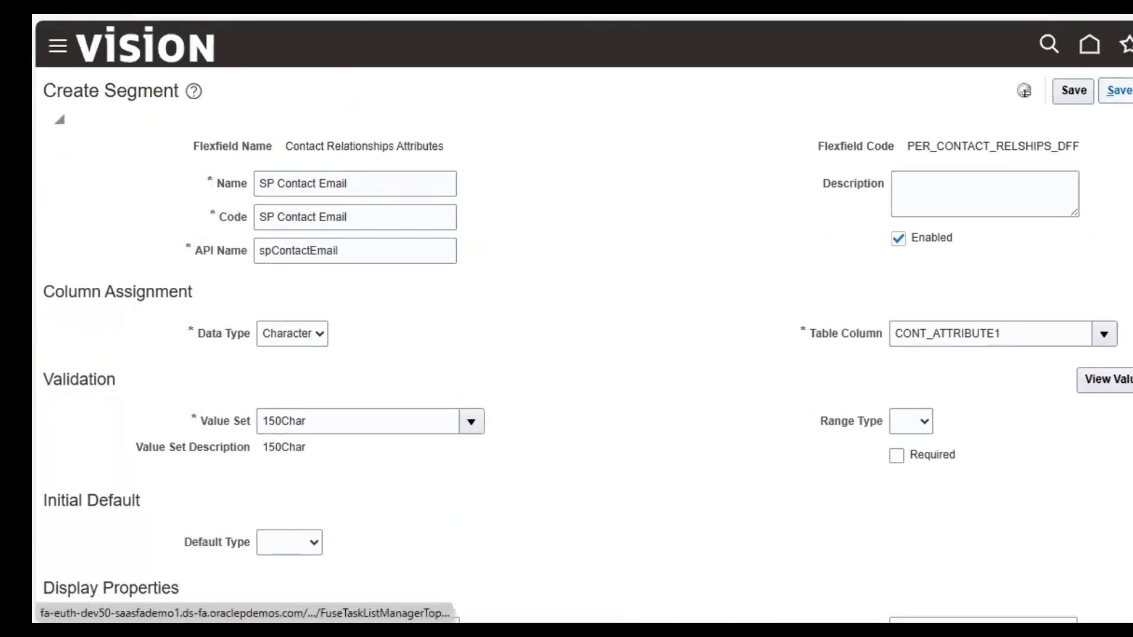
pyautogui.click(1121, 91)
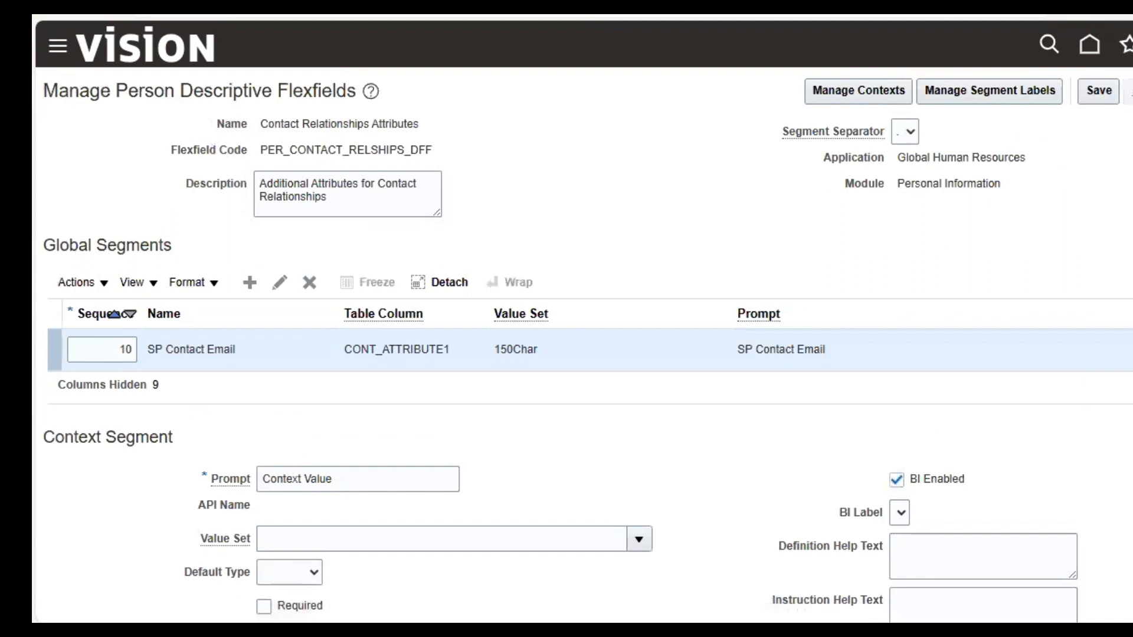
# Step: Deploy PER_CONTACT_RELSHIPS_DFF and dismiss the successful 0-error deployment confirmation
pyautogui.click(555, 156)
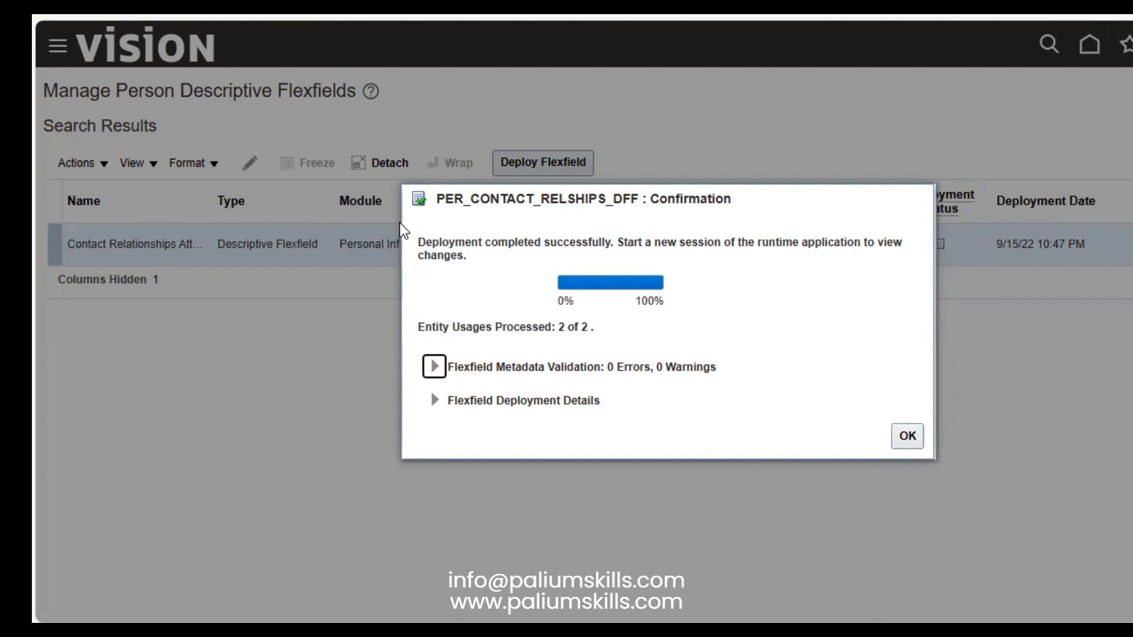
pyautogui.click(907, 436)
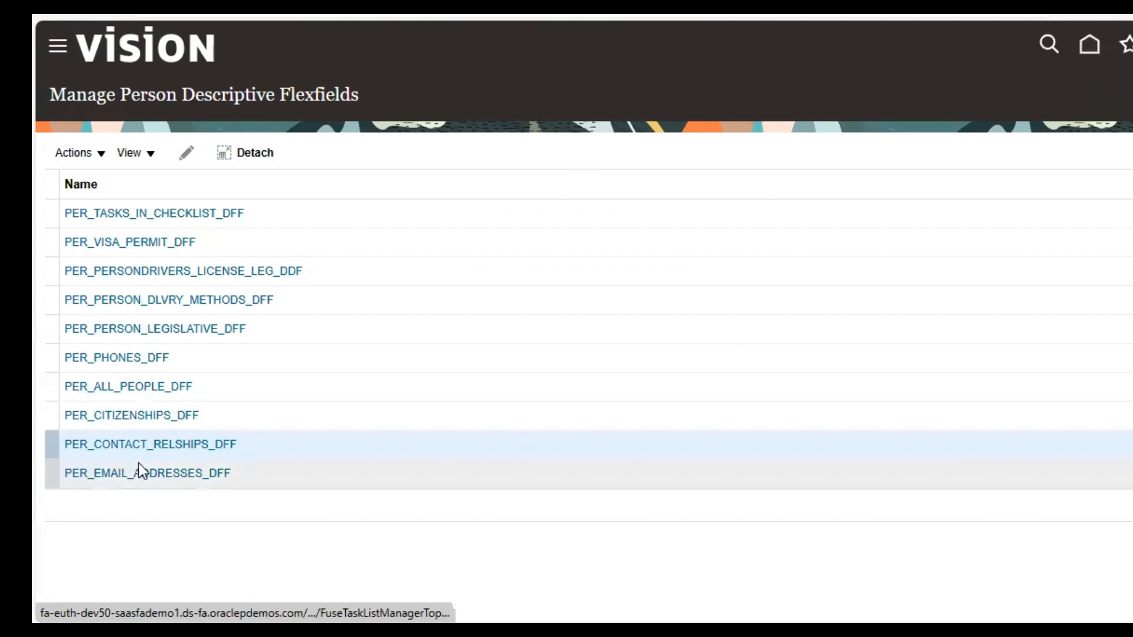
# Step: Sign out from the home page and sign back in for a fresh session
pyautogui.click(1090, 45)
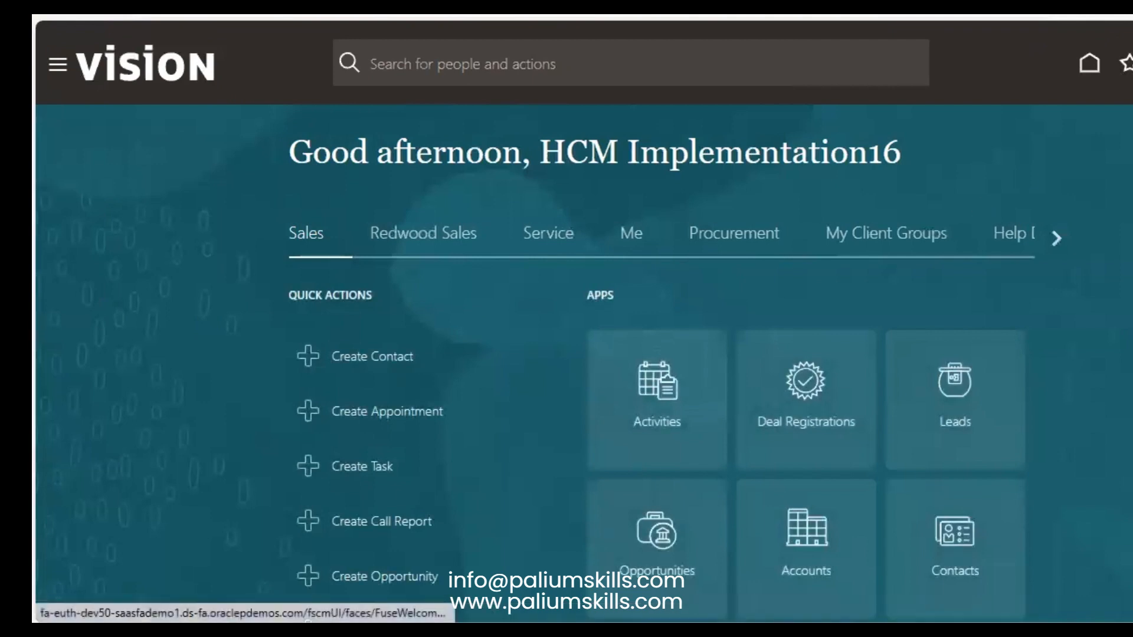
pyautogui.click(1132, 63)
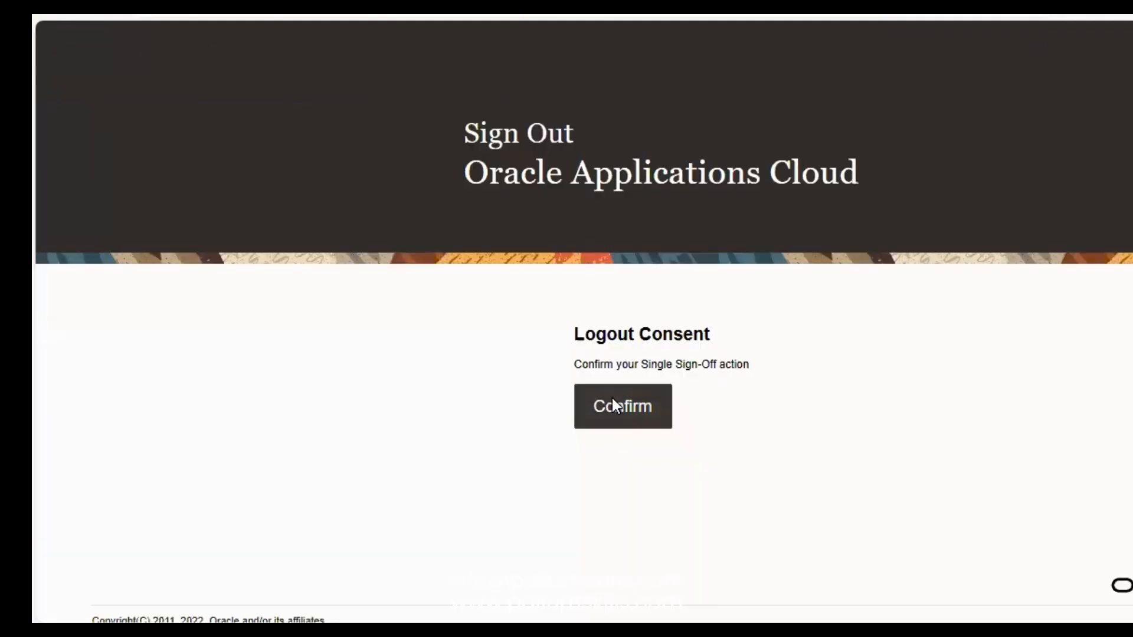
pyautogui.click(613, 399)
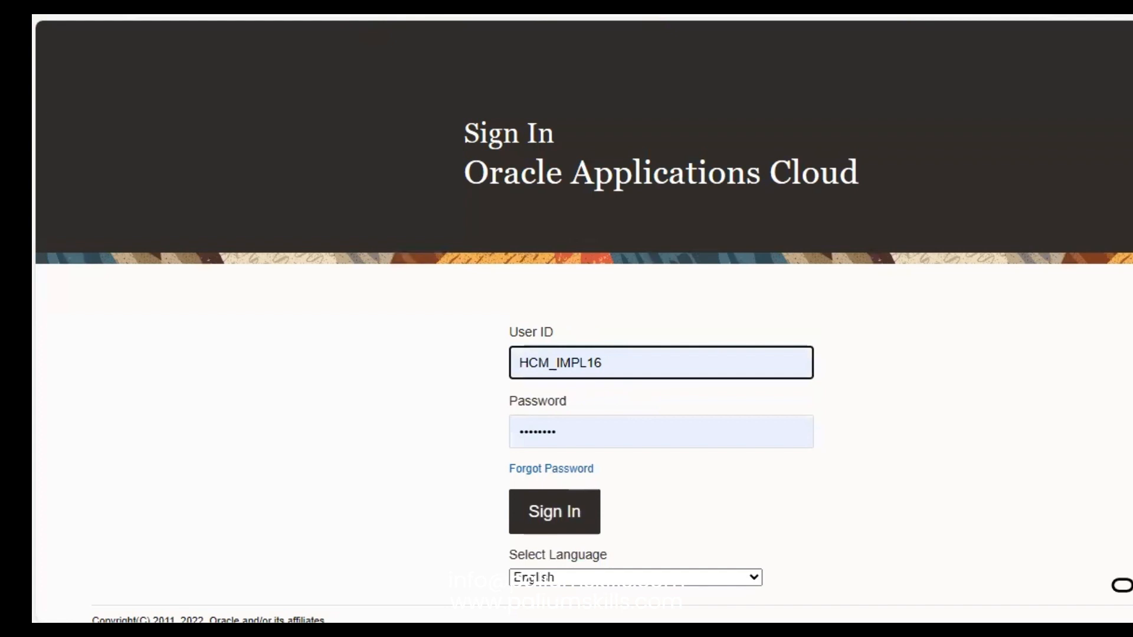
pyautogui.click(554, 514)
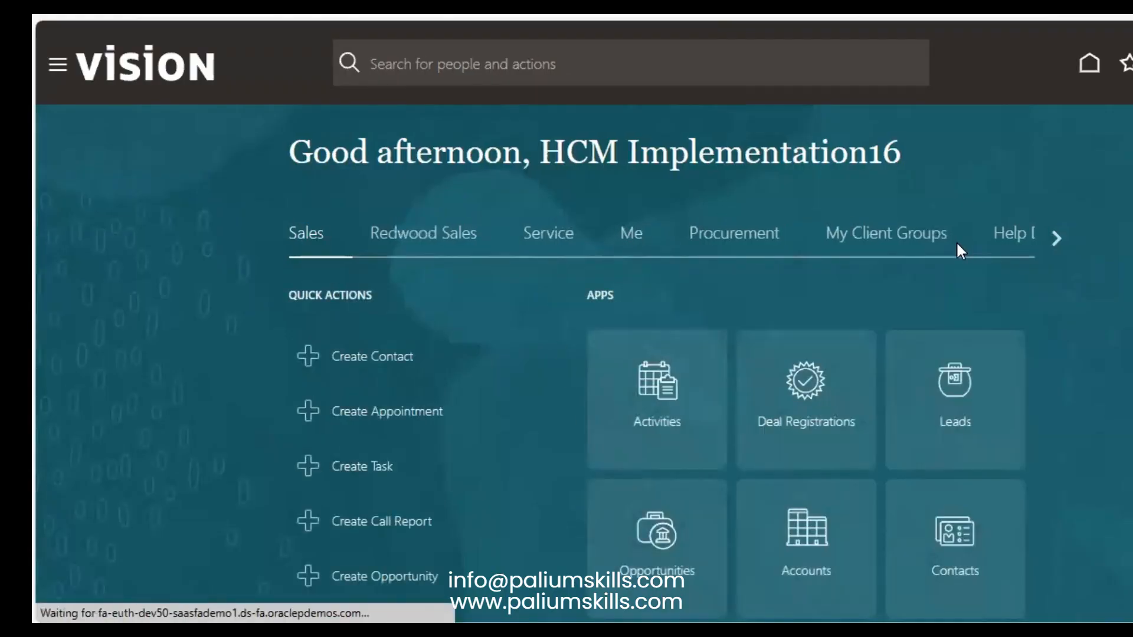
# Step: Go to My Client Groups > Person Management
pyautogui.click(913, 237)
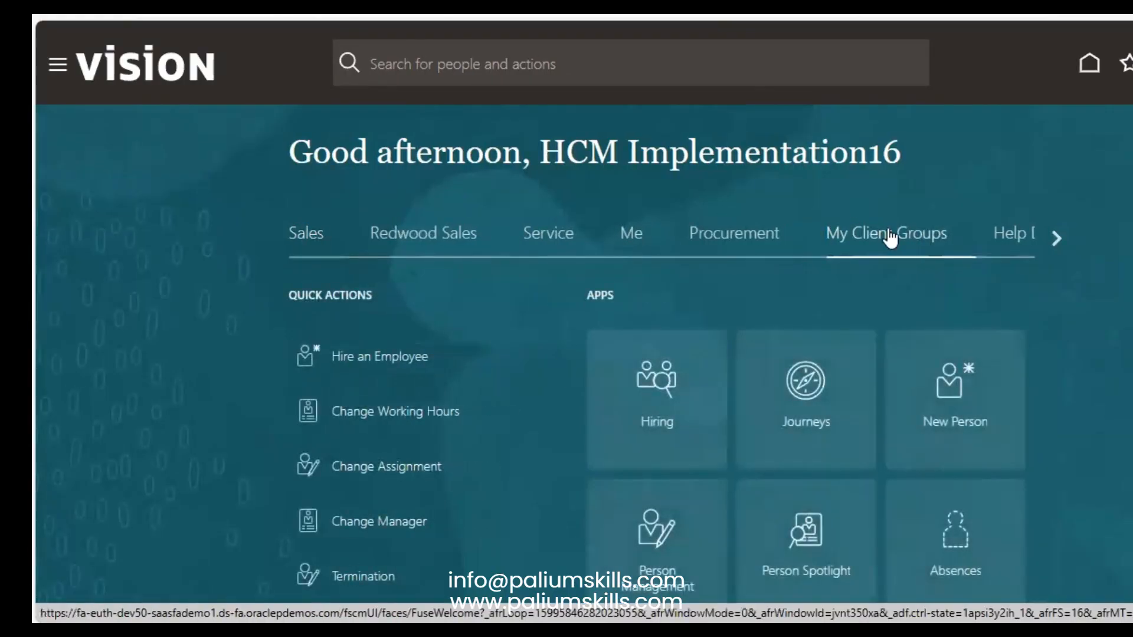
pyautogui.scroll(-3, 723, 381)
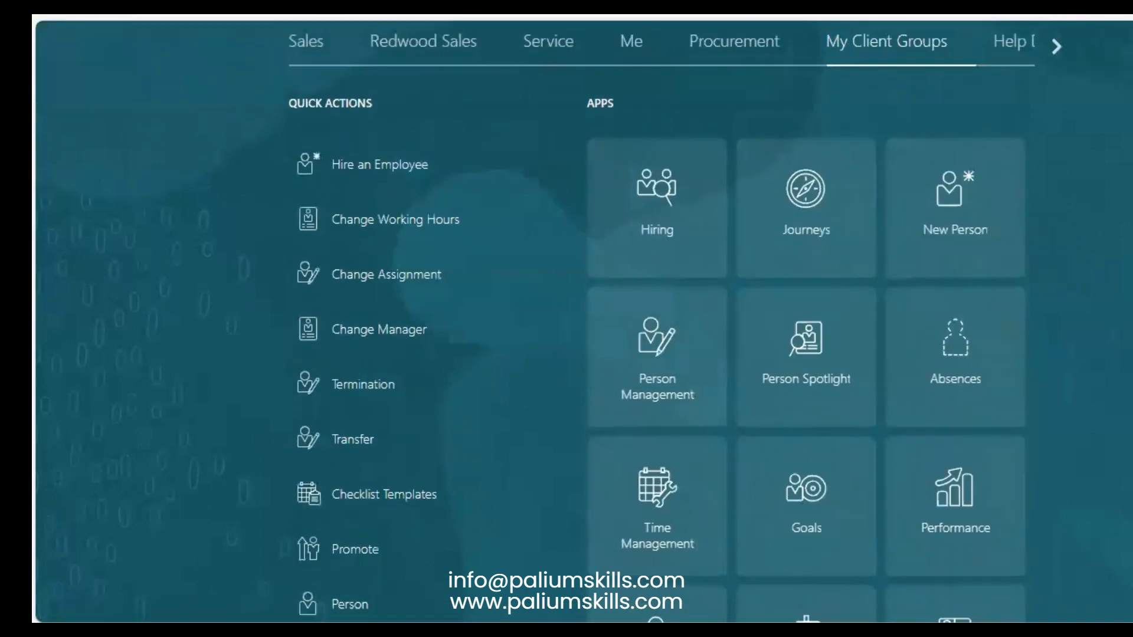
pyautogui.click(667, 377)
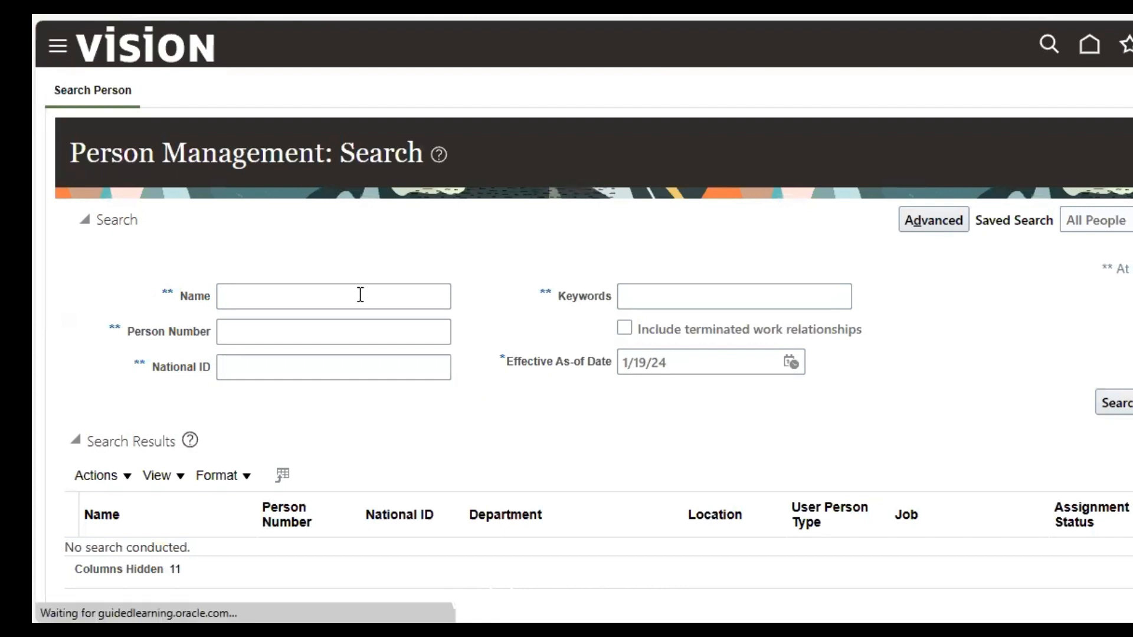
# Step: Search Person Management using the employee's first name as the keyword
pyautogui.click(361, 294)
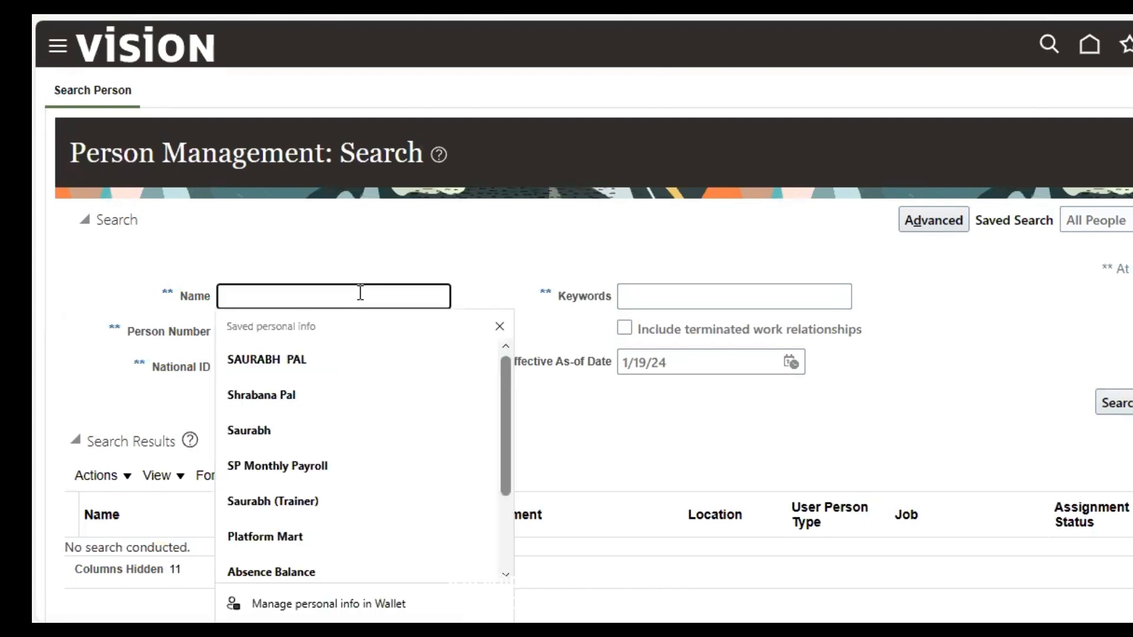
pyautogui.click(444, 219)
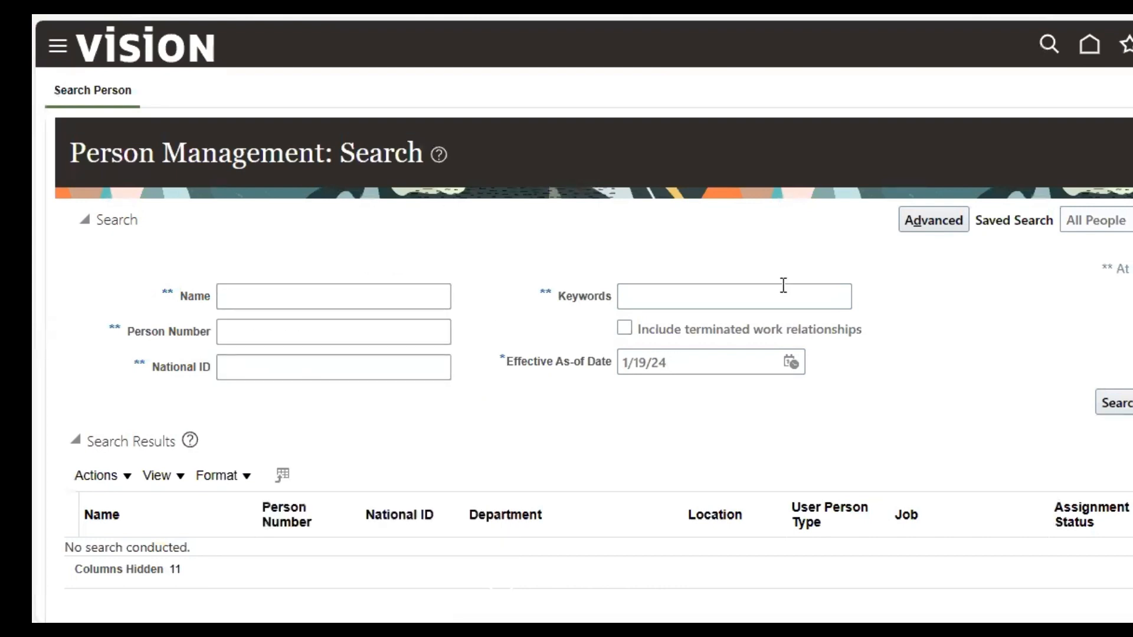
pyautogui.click(701, 294)
pyautogui.write('John')
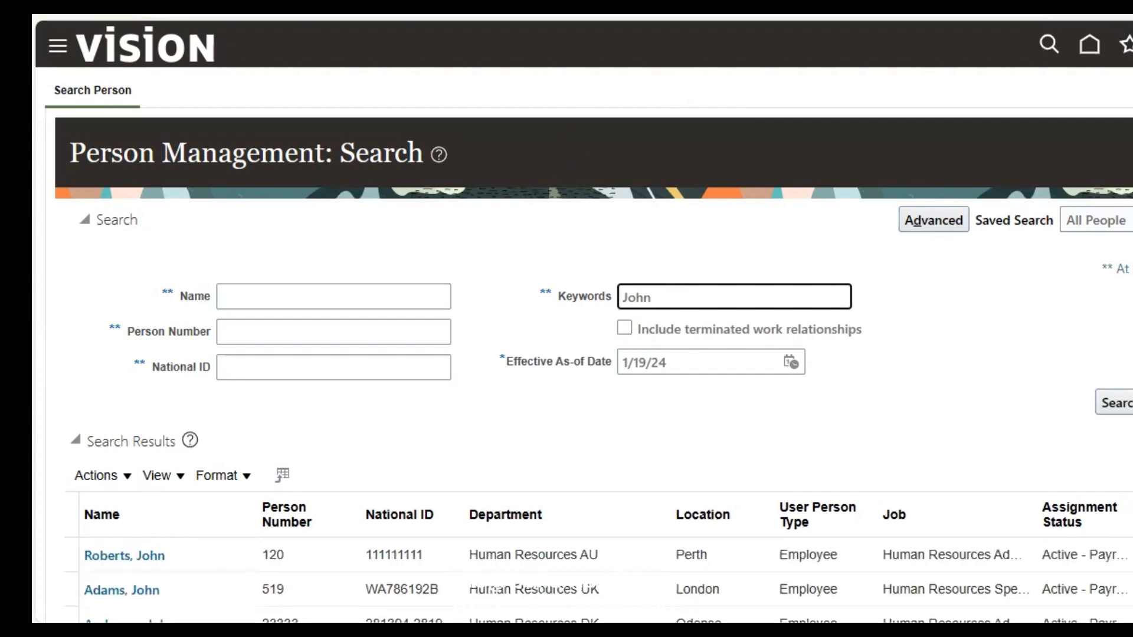
pyautogui.scroll(-3, 932, 137)
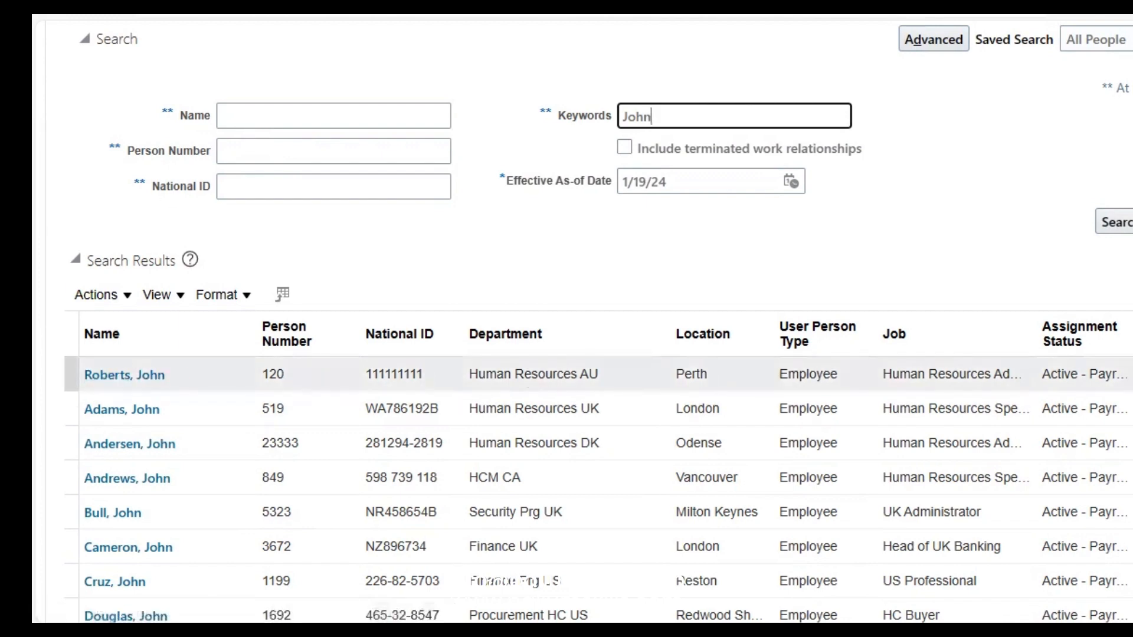
# Step: Open the first result's Person record through Personal and Employment > Person
pyautogui.click(498, 388)
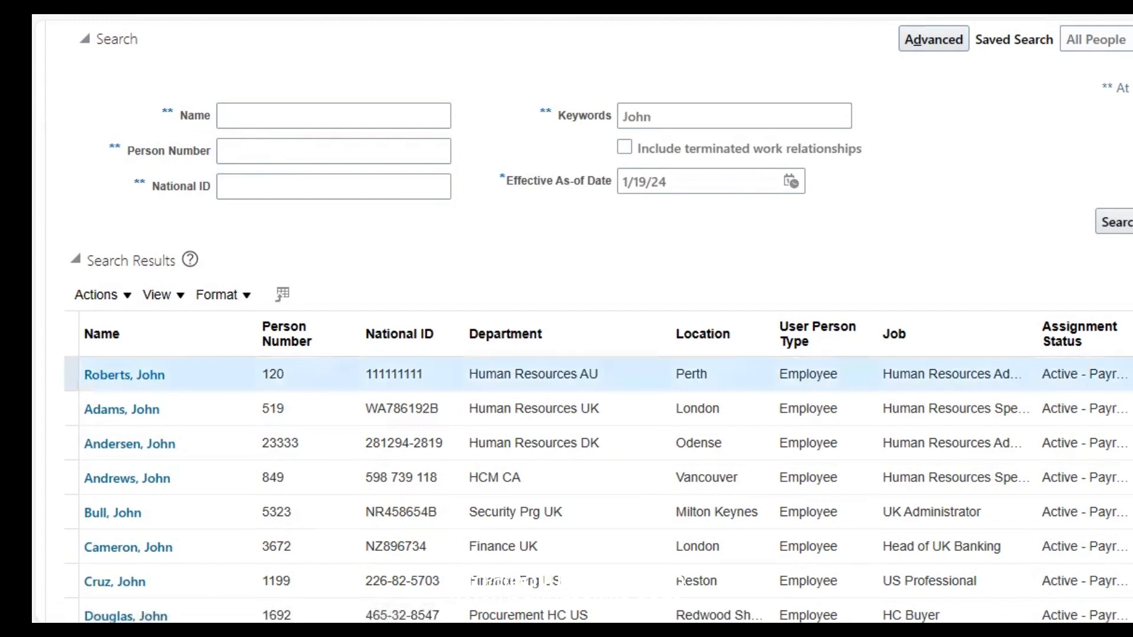
pyautogui.rightClick(1014, 383)
pyautogui.moveTo(1086, 392)
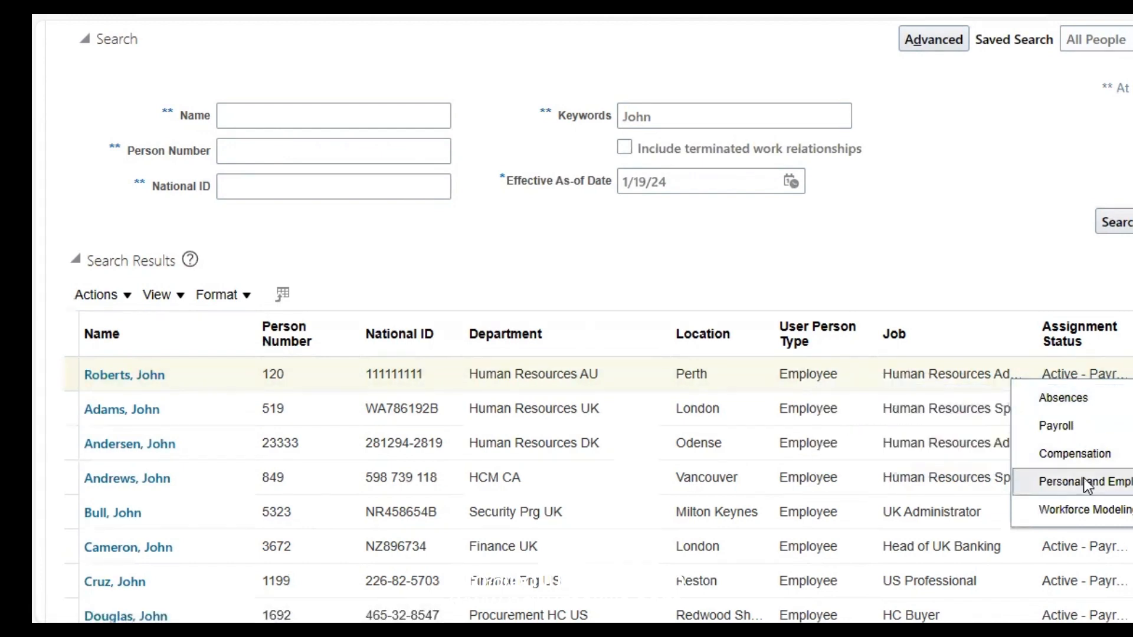
pyautogui.moveTo(1084, 478)
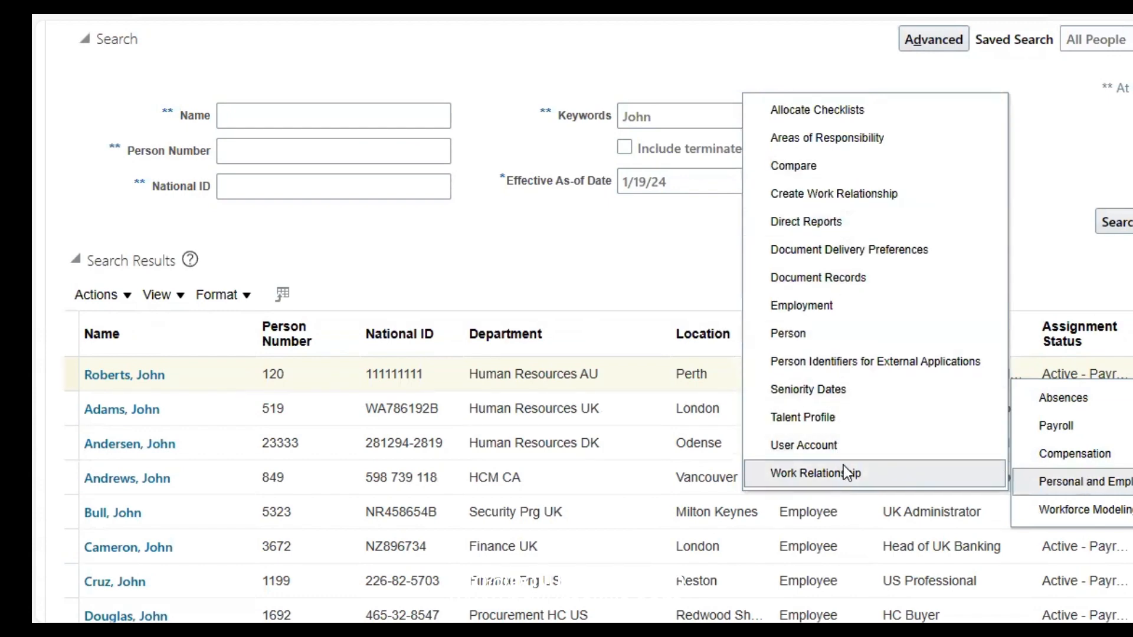
pyautogui.click(783, 329)
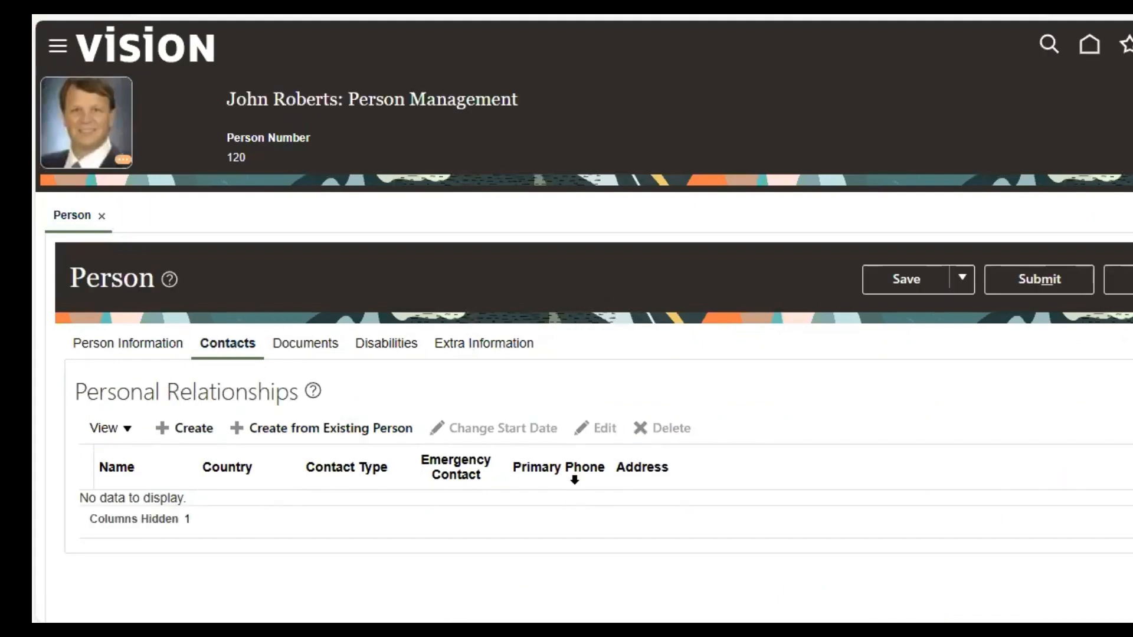
# Step: Create a new personal relationship with Contact Type Brother and Title Mr
pyautogui.click(200, 430)
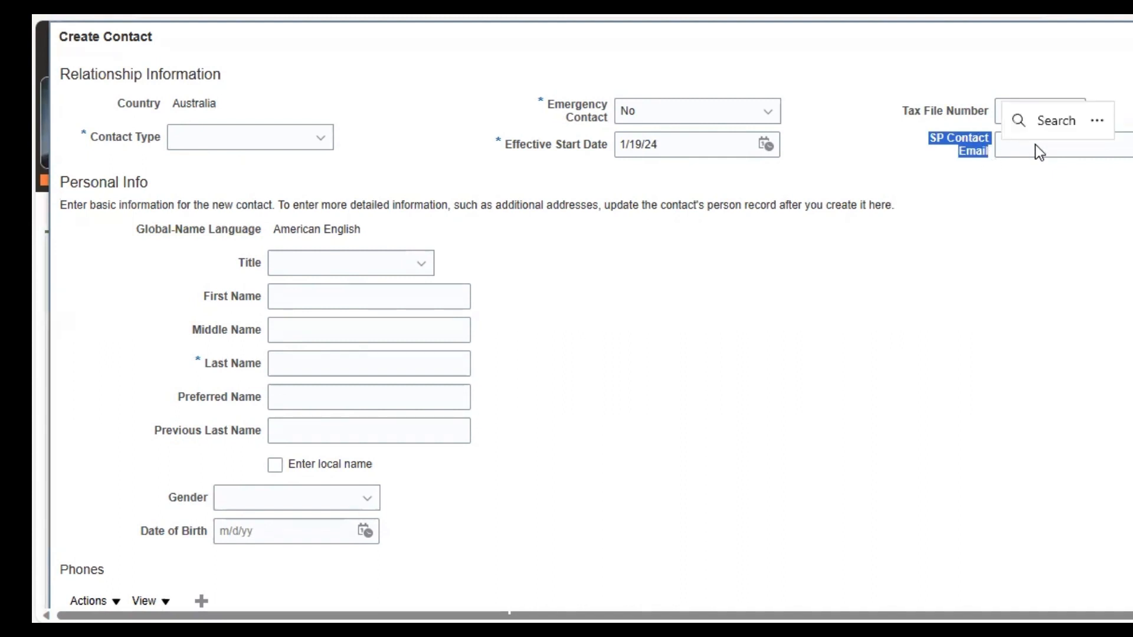
pyautogui.click(1048, 206)
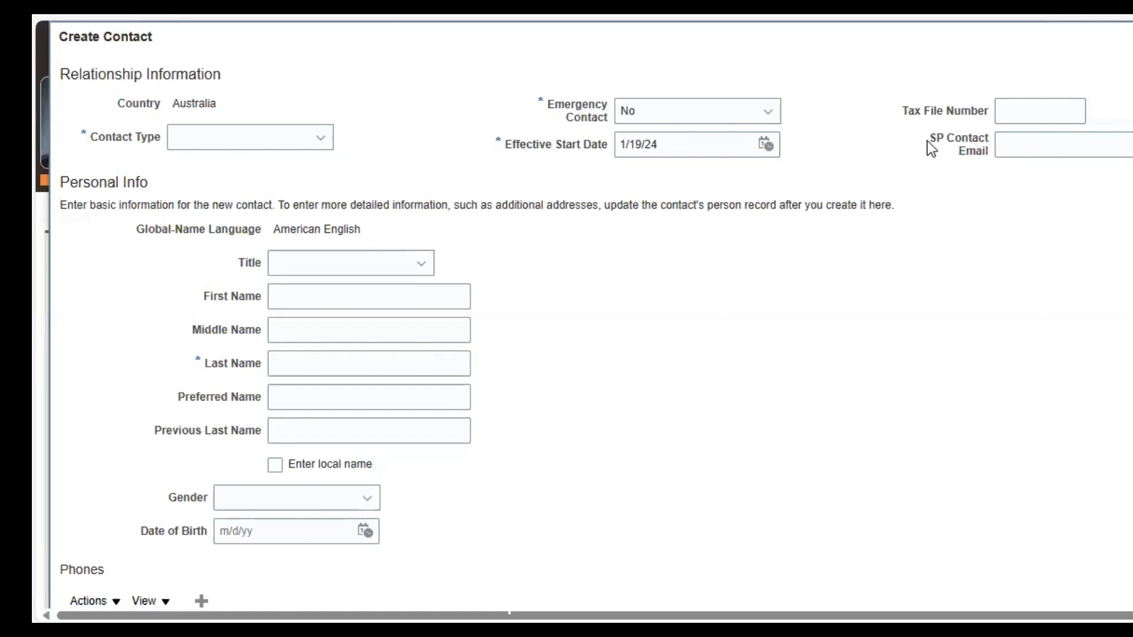
pyautogui.click(297, 142)
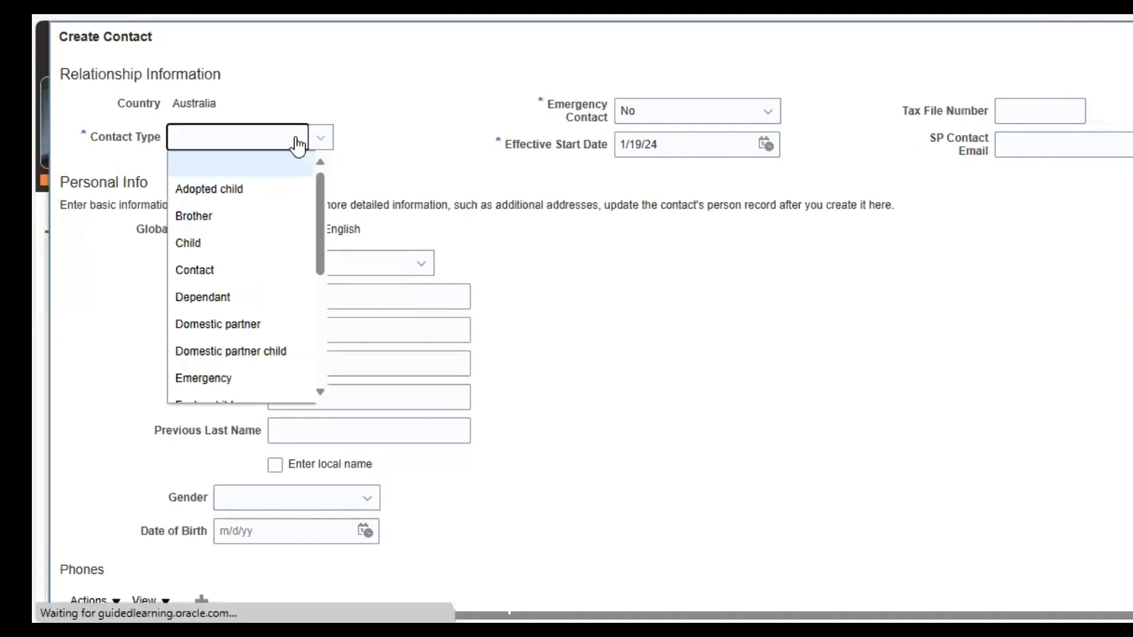
pyautogui.click(251, 227)
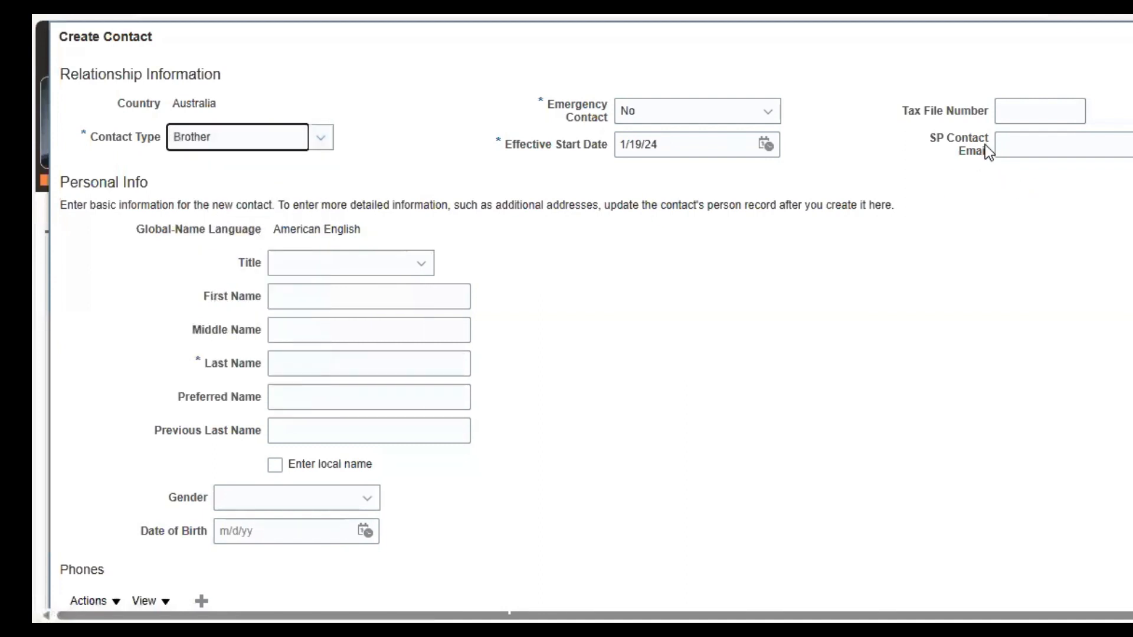
pyautogui.click(407, 262)
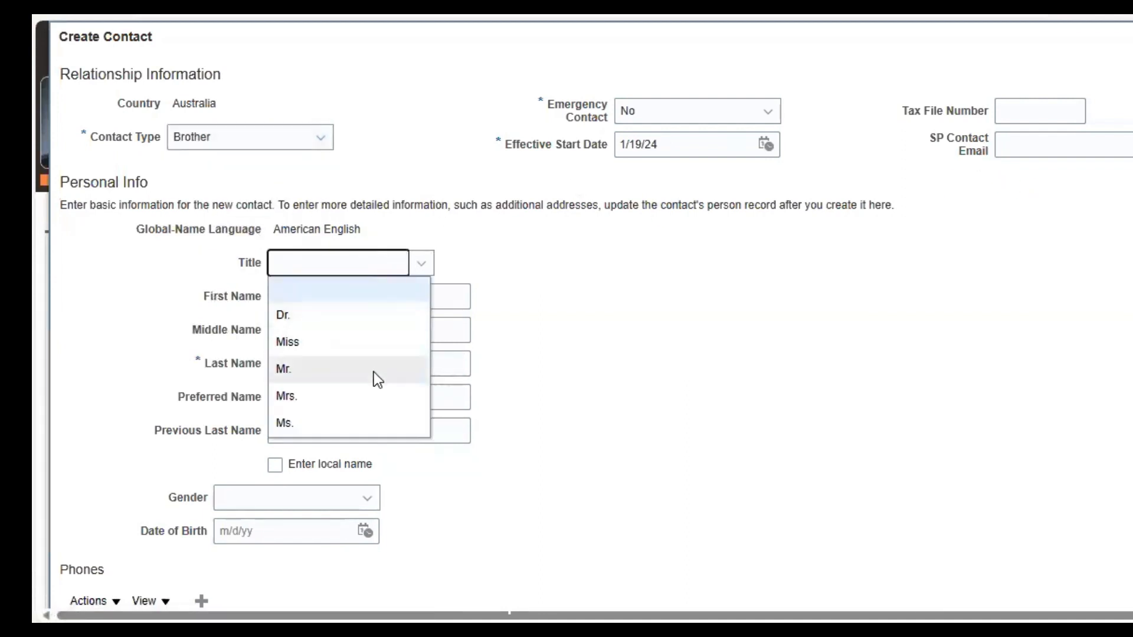
pyautogui.click(374, 371)
# Step: Enter the contact's first and last name and their e-mail in SP Contact Email
pyautogui.click(369, 300)
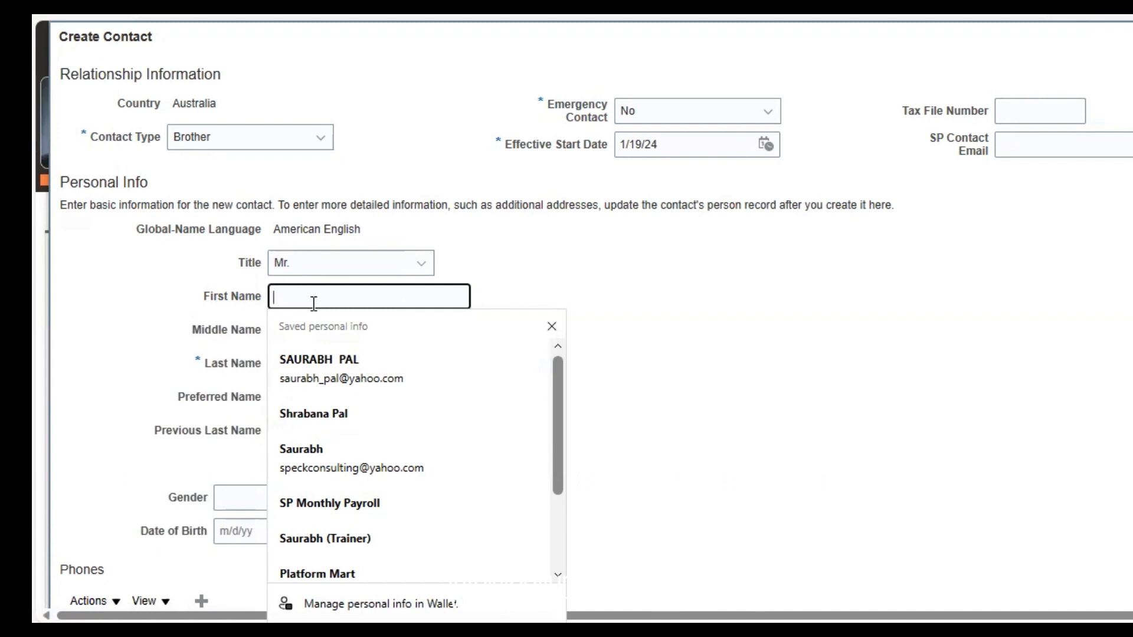
pyautogui.press('Tab')
pyautogui.press('Tab')
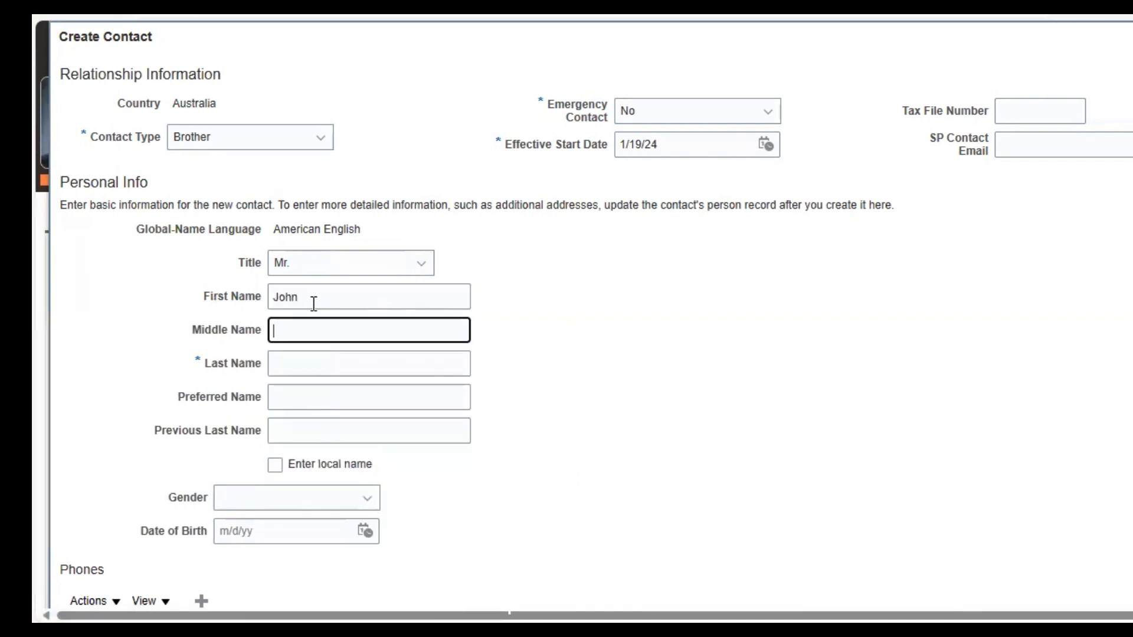
pyautogui.press('Tab')
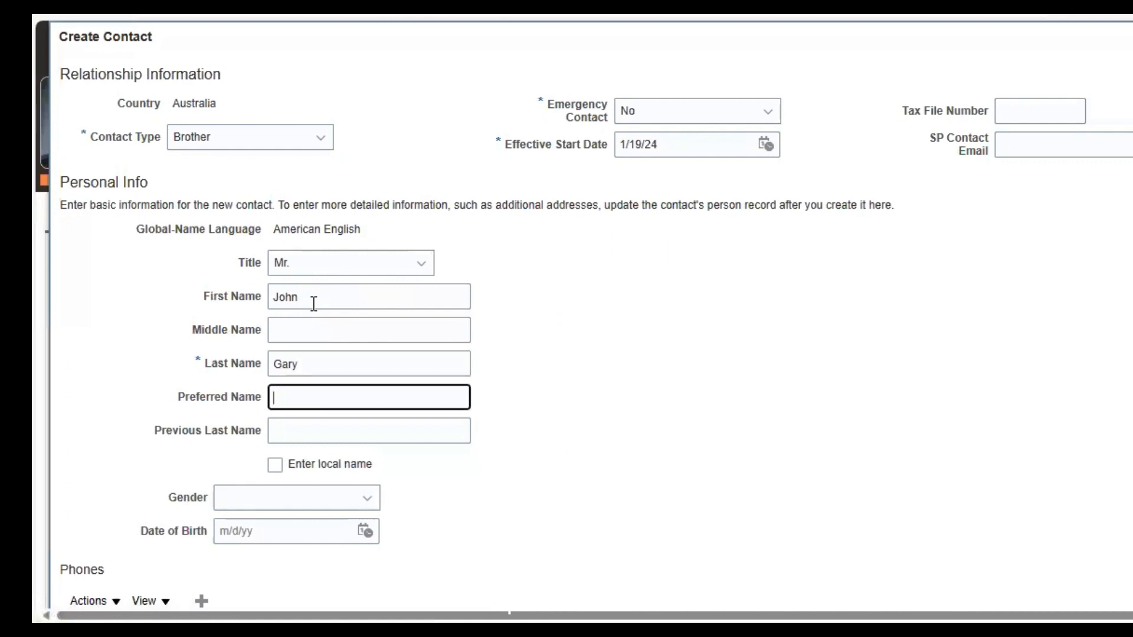
pyautogui.click(1082, 145)
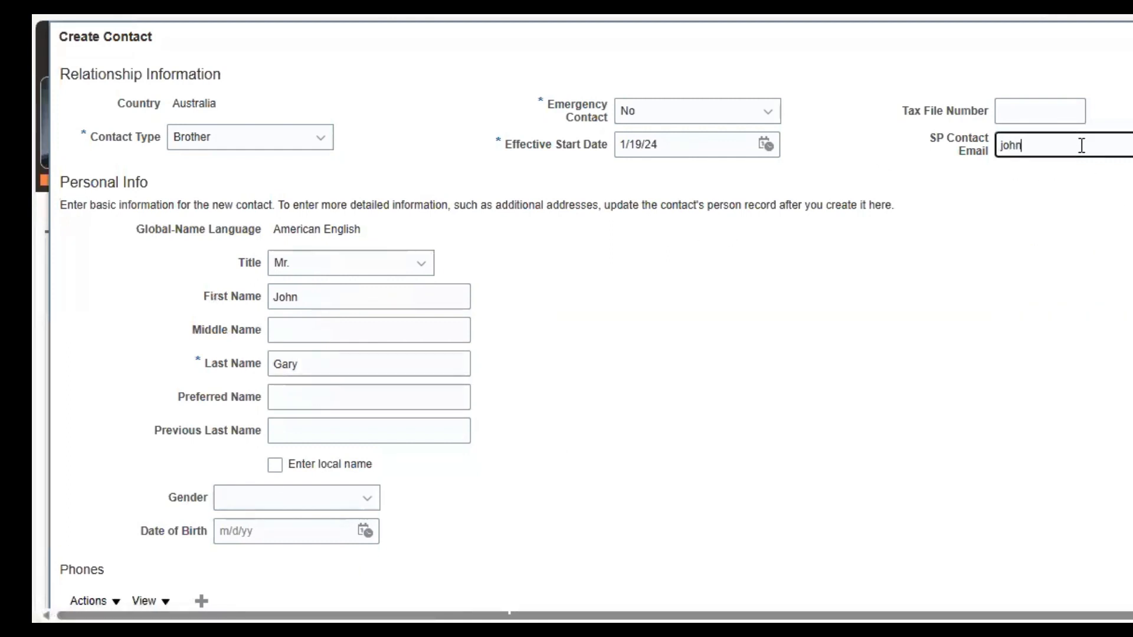
pyautogui.press('Tab')
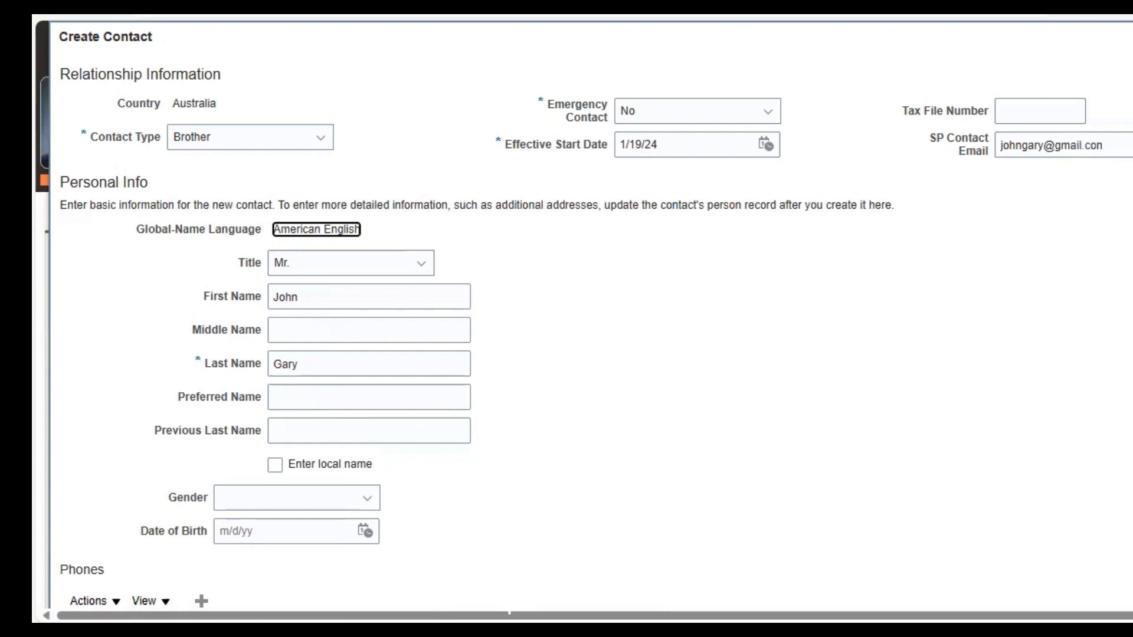
pyautogui.scroll(-5, 567, 319)
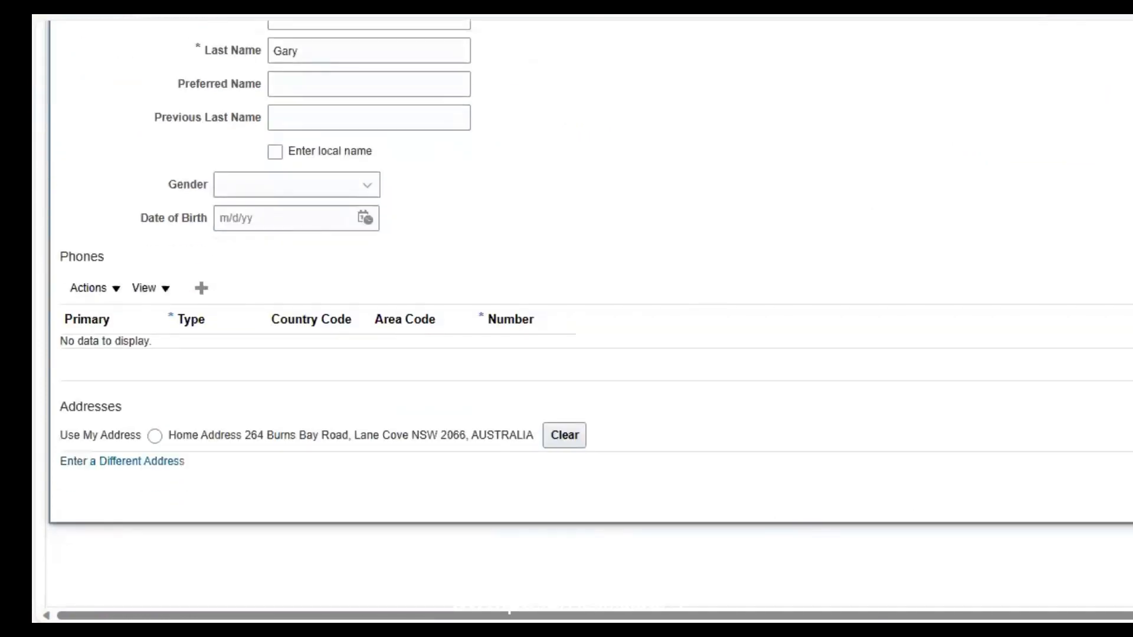